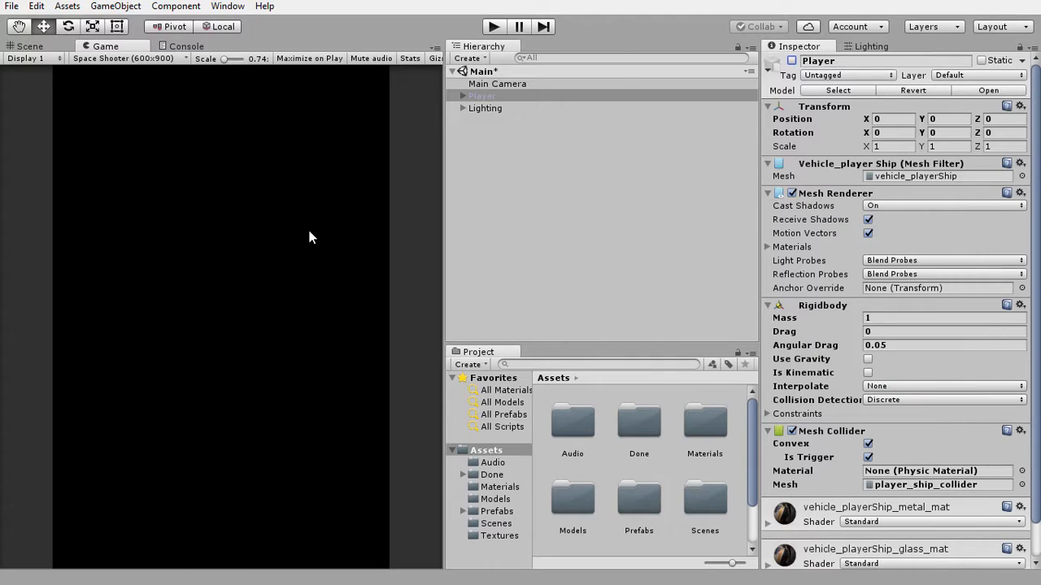
Add a 3D Quad to the Main scene and name it Background.
{"action": "left_click", "coordinate": [509, 148]}
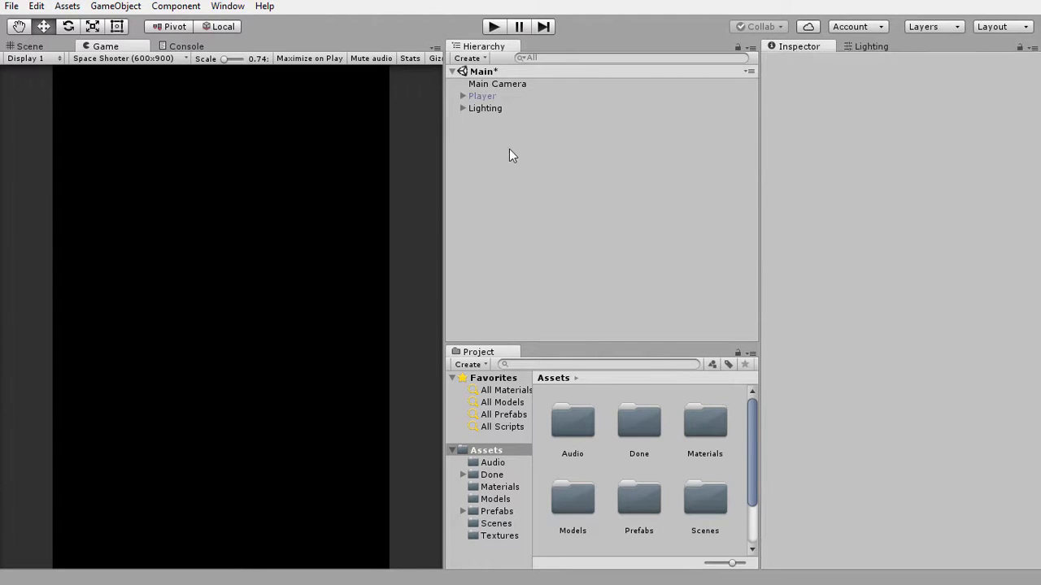
{"action": "right_click", "coordinate": [488, 143]}
{"action": "mouse_move", "coordinate": [551, 289]}
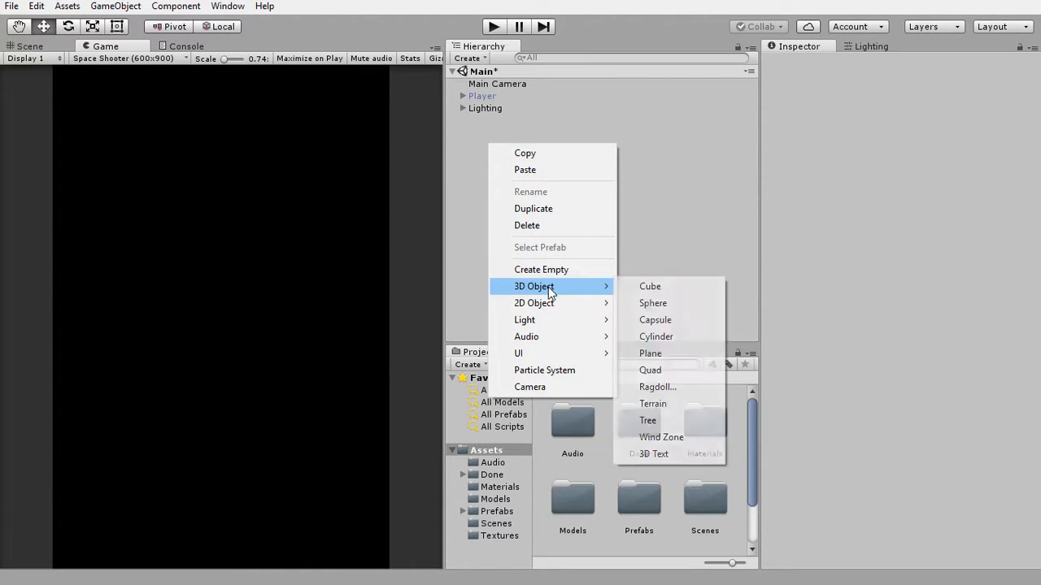
{"action": "left_click", "coordinate": [650, 370]}
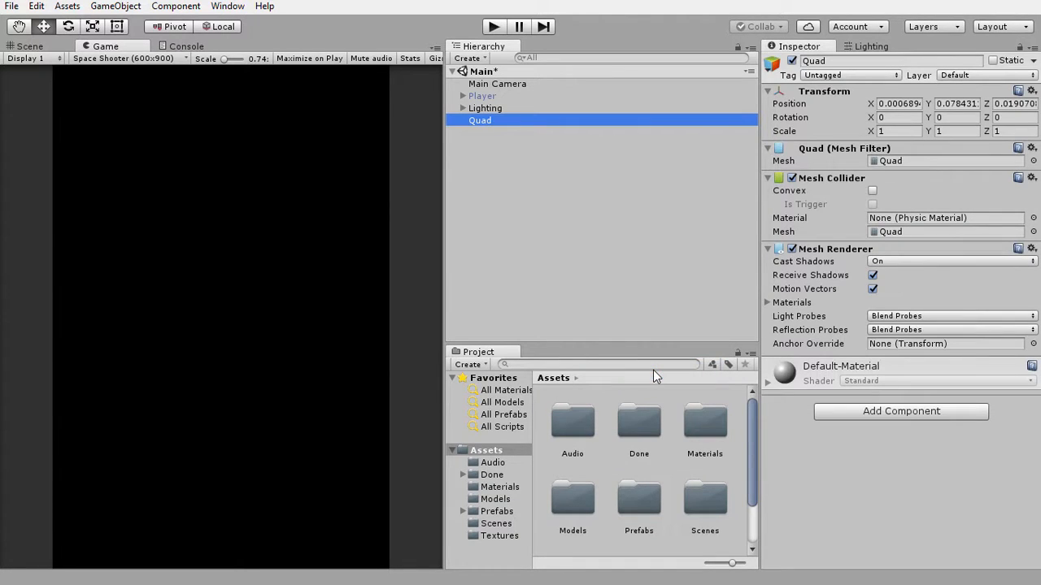
{"action": "left_click", "coordinate": [477, 125]}
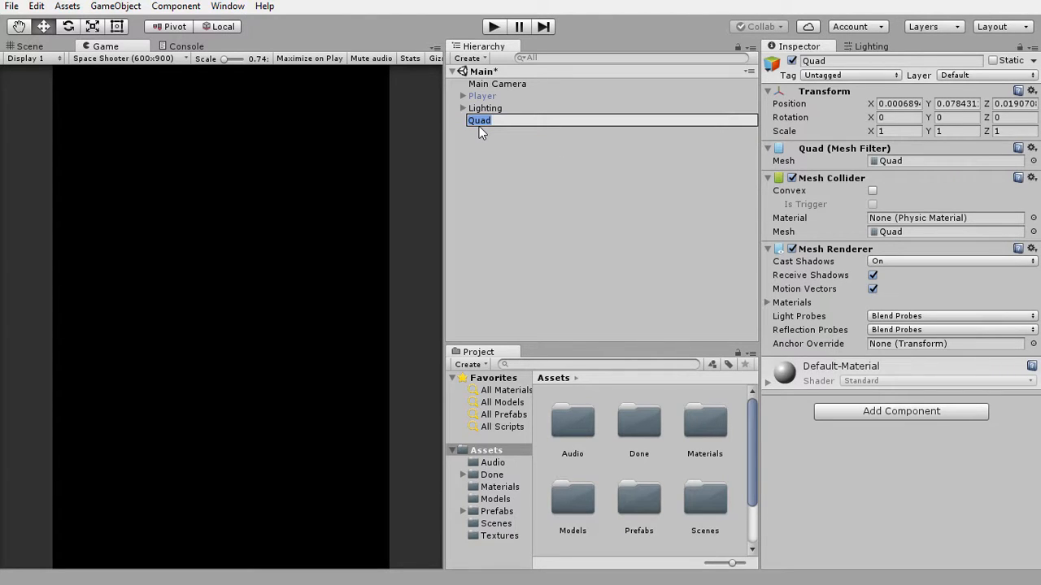
{"action": "type", "text": "Background"}
{"action": "key", "text": "Return"}
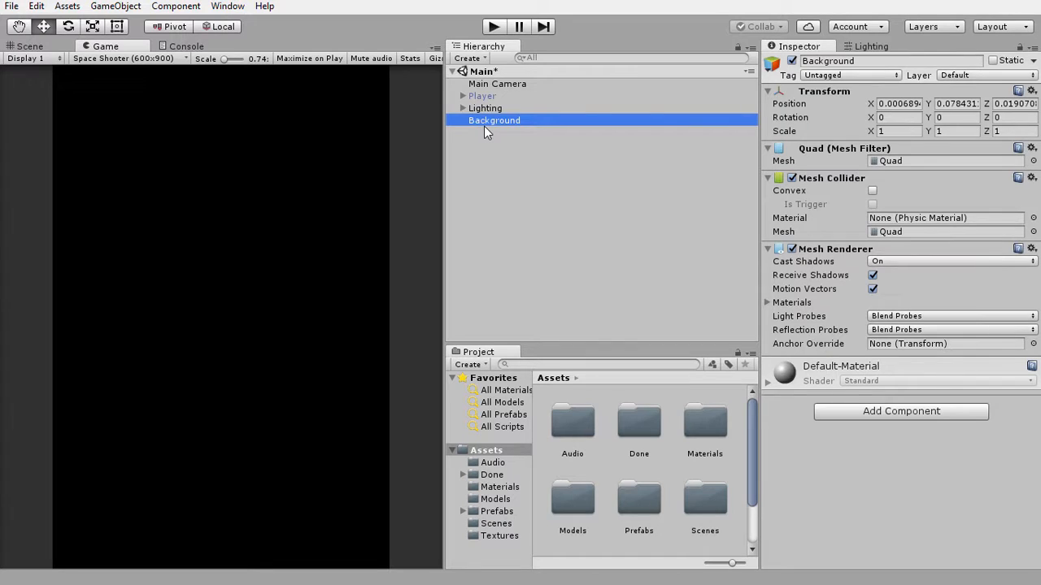
Reset the Background quad's transform and set its X rotation to 90 so it faces up.
{"action": "left_click", "coordinate": [1031, 91]}
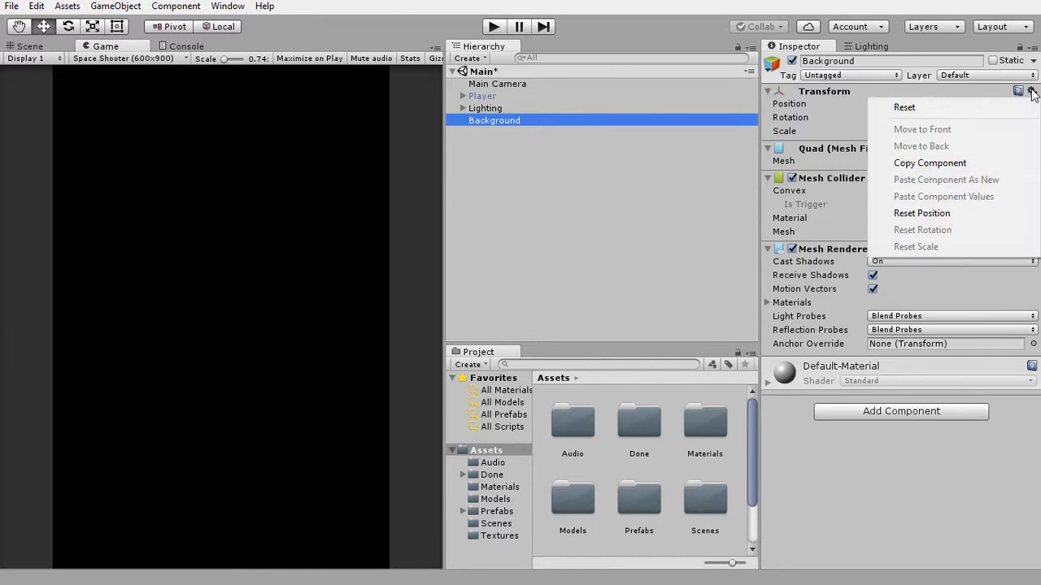
{"action": "left_click", "coordinate": [902, 108]}
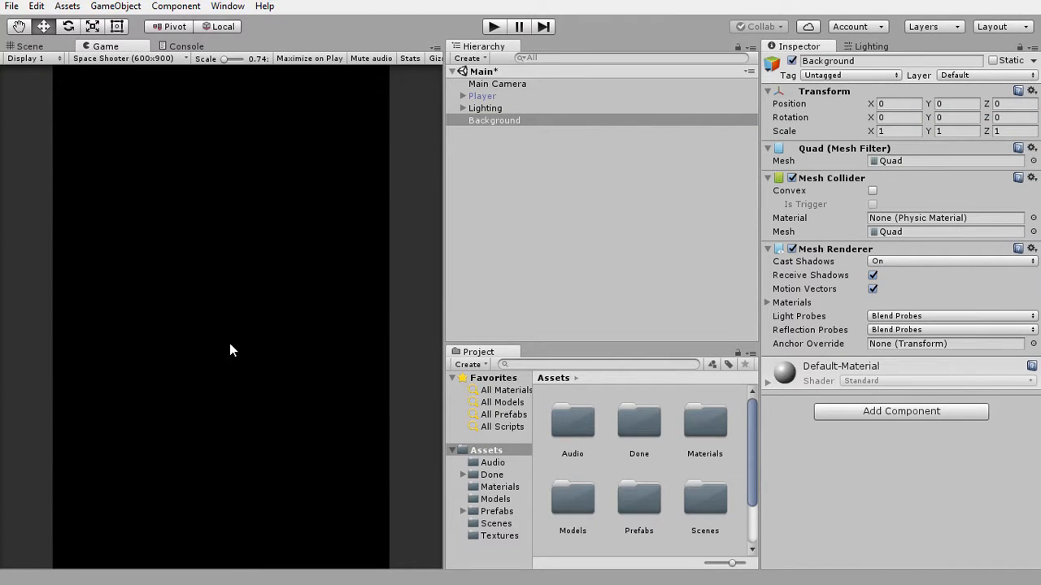
{"action": "left_click", "coordinate": [33, 46]}
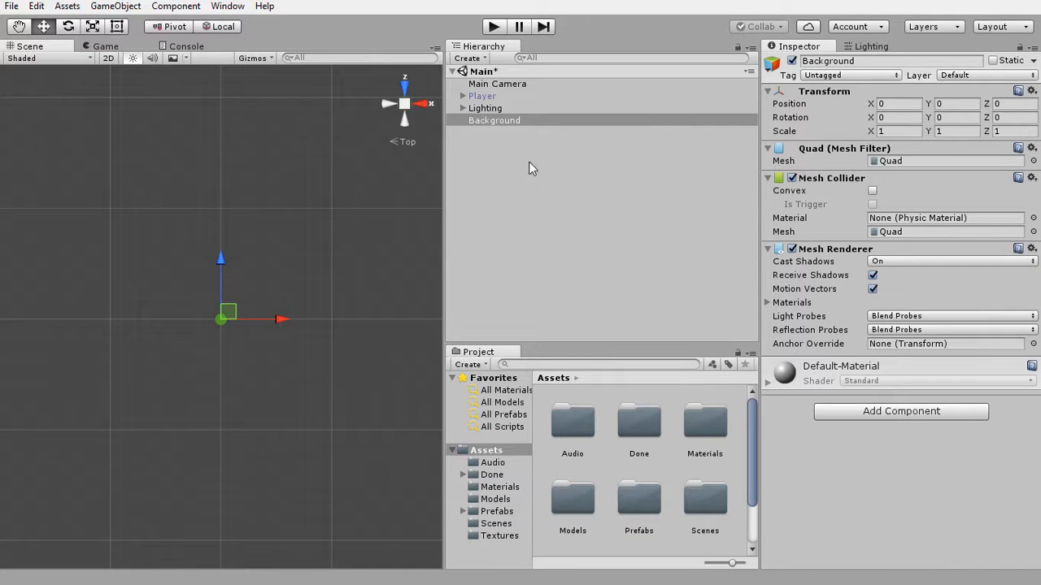
{"action": "left_click", "coordinate": [502, 122]}
{"action": "scroll", "coordinate": [236, 354], "scroll_direction": "up", "scroll_amount": 2}
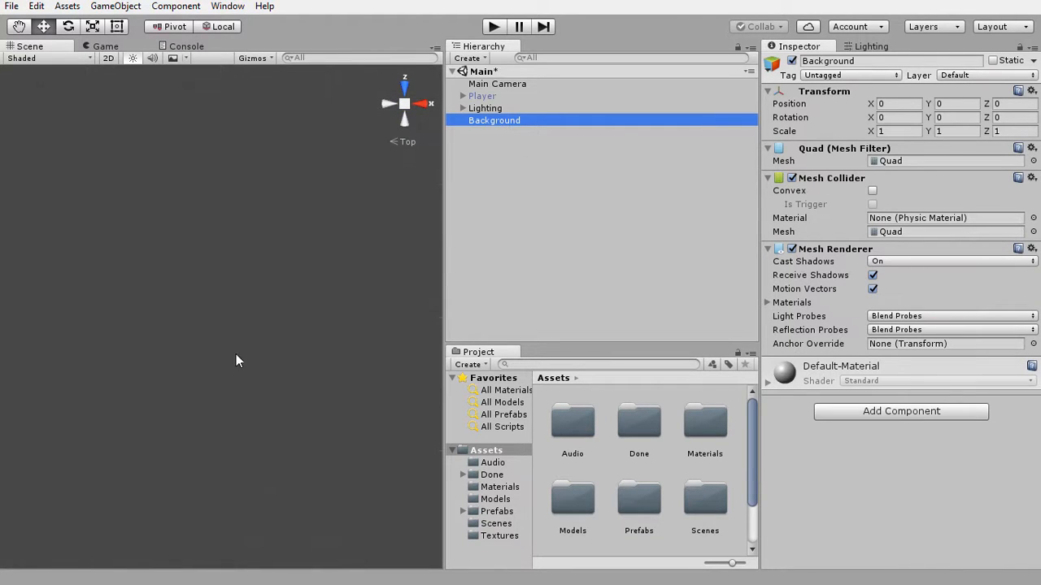
{"action": "scroll", "coordinate": [238, 350], "scroll_direction": "down", "scroll_amount": 2}
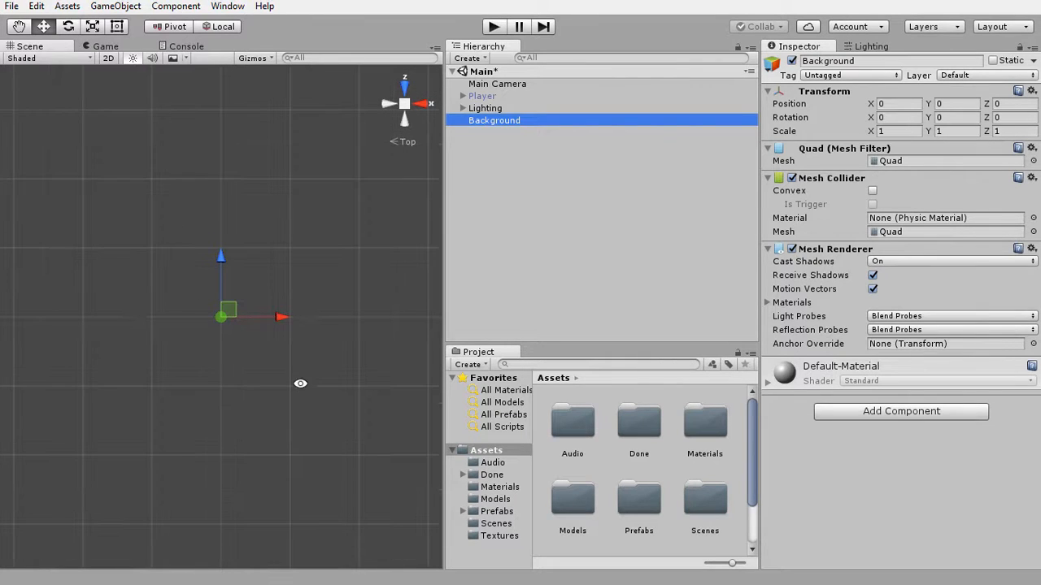
{"action": "left_click_drag", "start_coordinate": [300, 383], "coordinate": [418, 337], "text": "alt"}
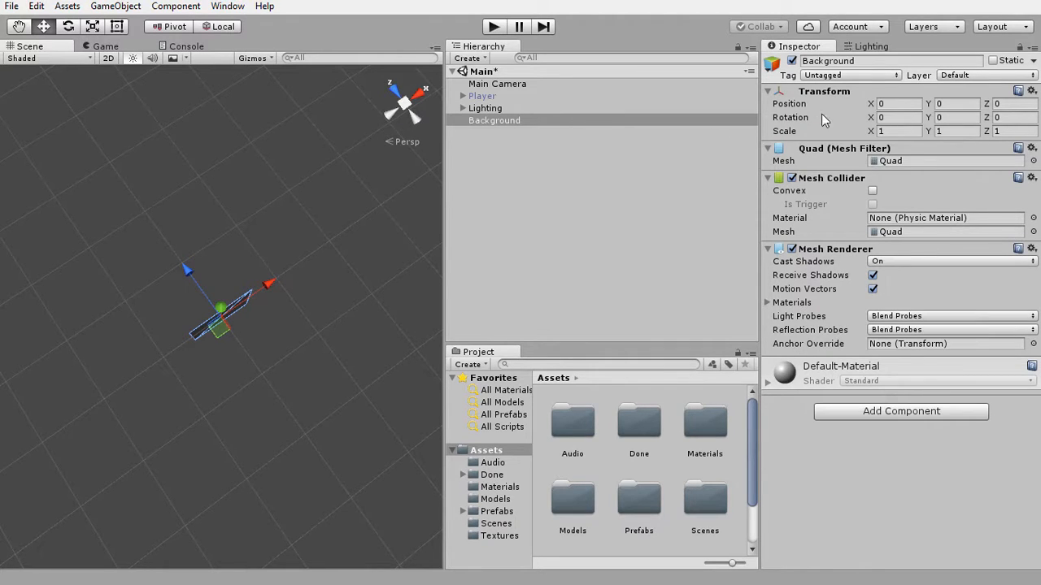
{"action": "left_click", "coordinate": [890, 118]}
{"action": "type", "text": "90"}
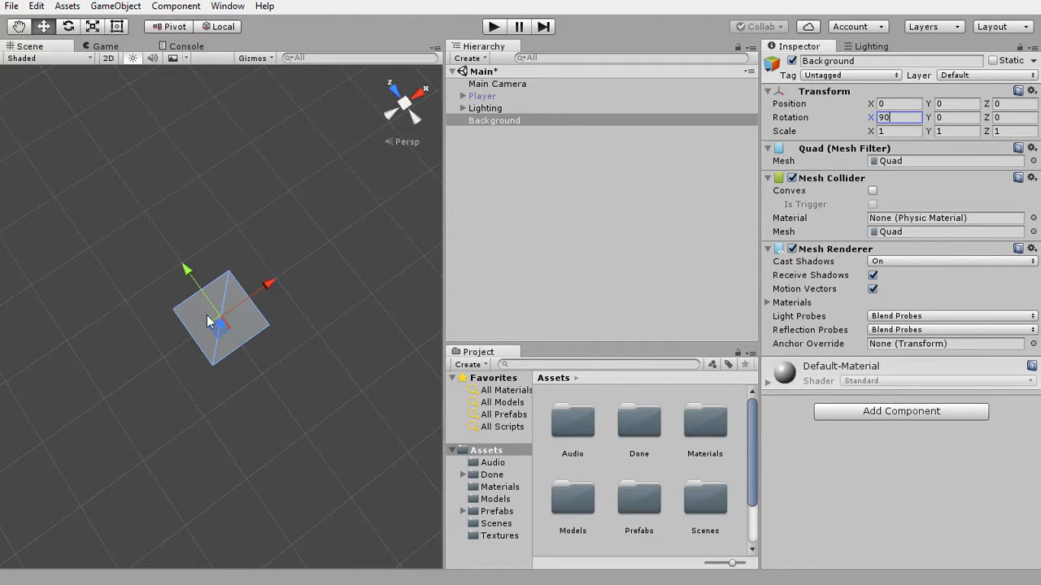
Remove the Mesh Collider component from the Background quad.
{"action": "left_click", "coordinate": [1030, 178]}
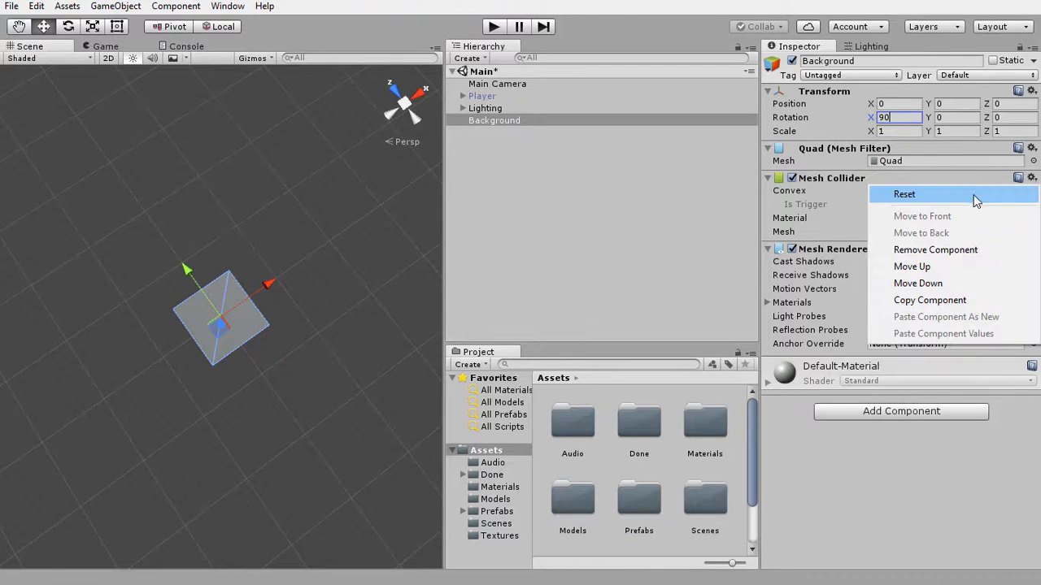
{"action": "left_click", "coordinate": [920, 249]}
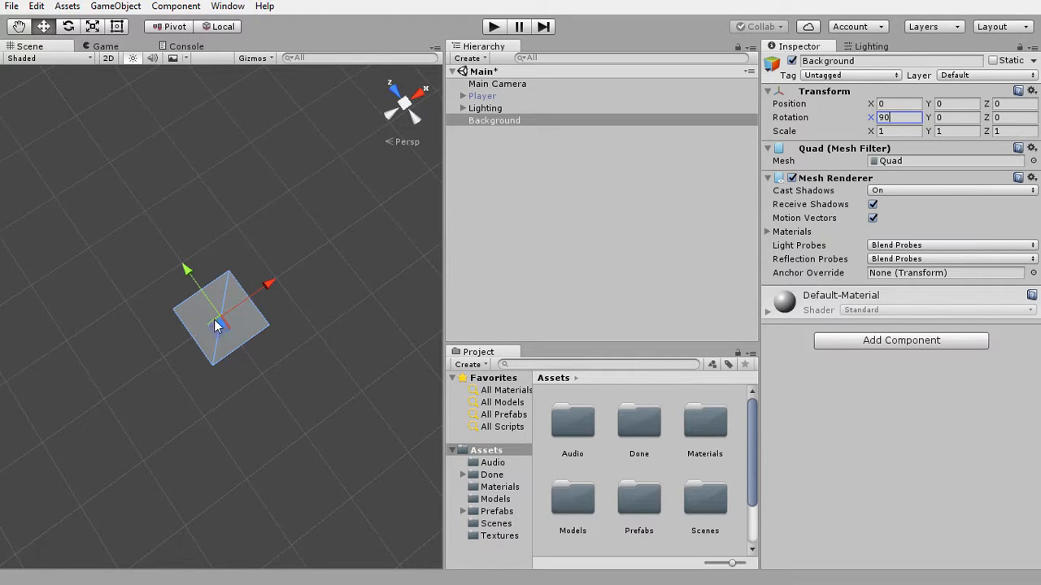
Find tile_nebula_green_dff in the Textures folder and apply it to the Background quad in the scene.
{"action": "left_click", "coordinate": [485, 535]}
{"action": "scroll", "coordinate": [648, 410], "scroll_direction": "down", "scroll_amount": 5}
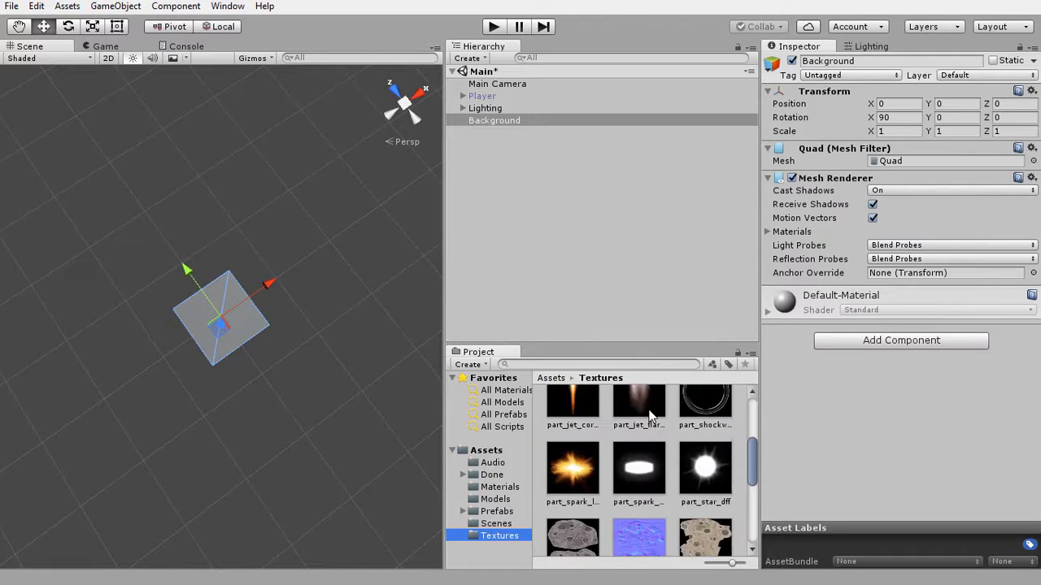
{"action": "scroll", "coordinate": [649, 417], "scroll_direction": "down", "scroll_amount": 3}
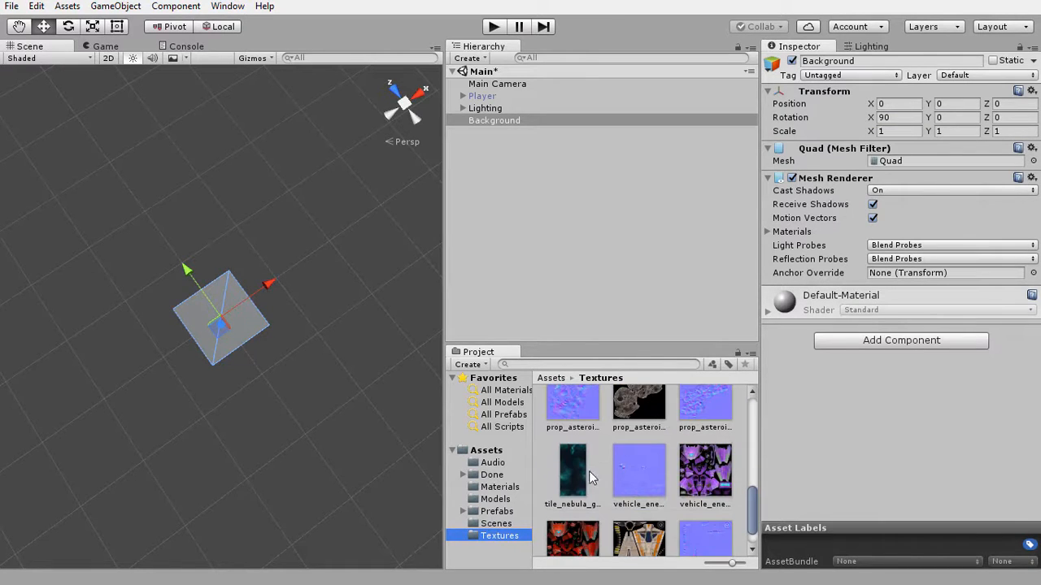
{"action": "left_click", "coordinate": [573, 500]}
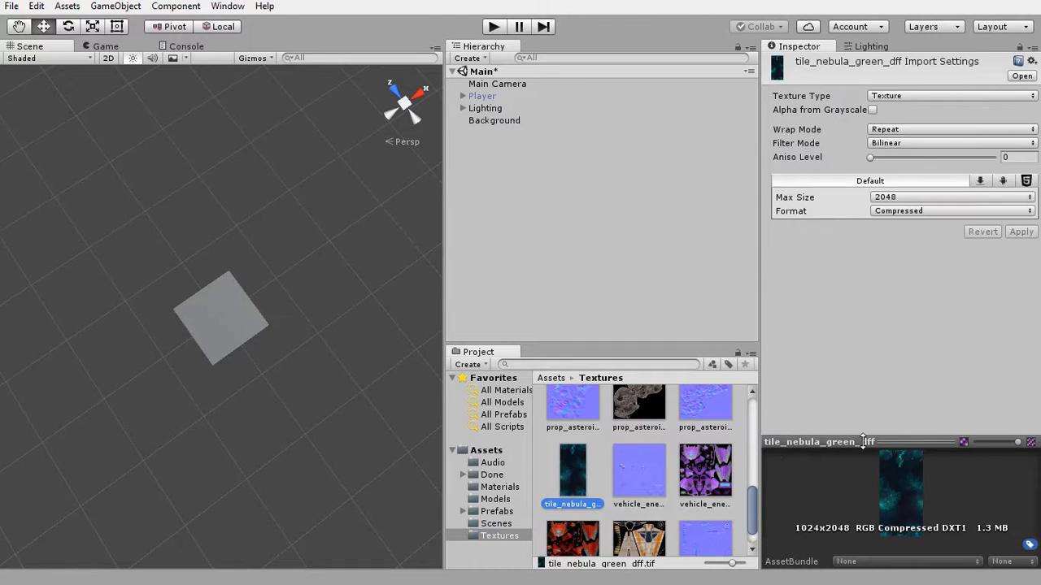
{"action": "left_click_drag", "start_coordinate": [867, 440], "coordinate": [877, 247]}
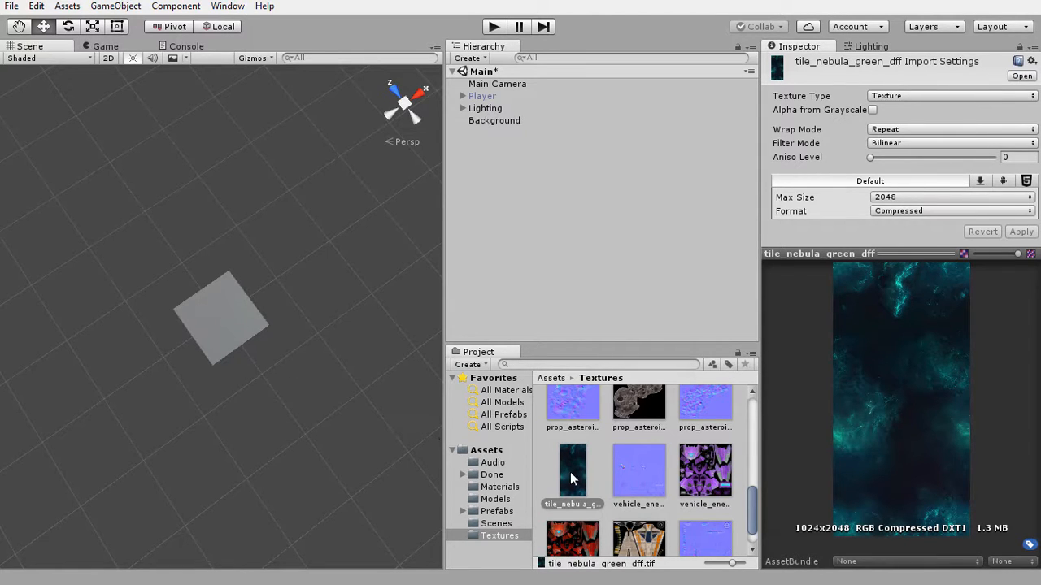
{"action": "left_click_drag", "start_coordinate": [575, 481], "coordinate": [215, 314]}
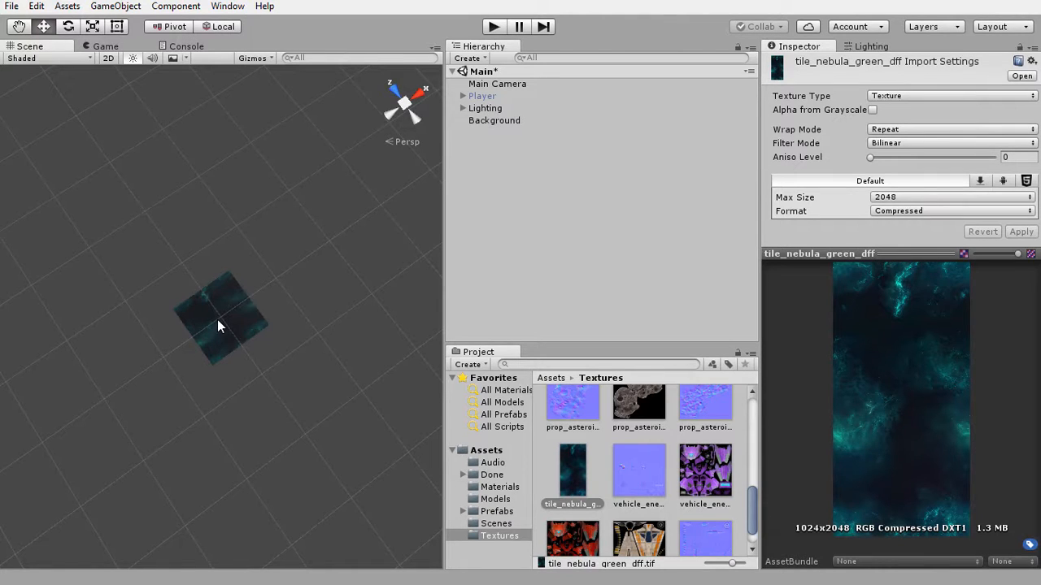
Locate the material assigned to the Background quad's Mesh Renderer and examine its map settings and preview.
{"action": "left_click", "coordinate": [492, 119]}
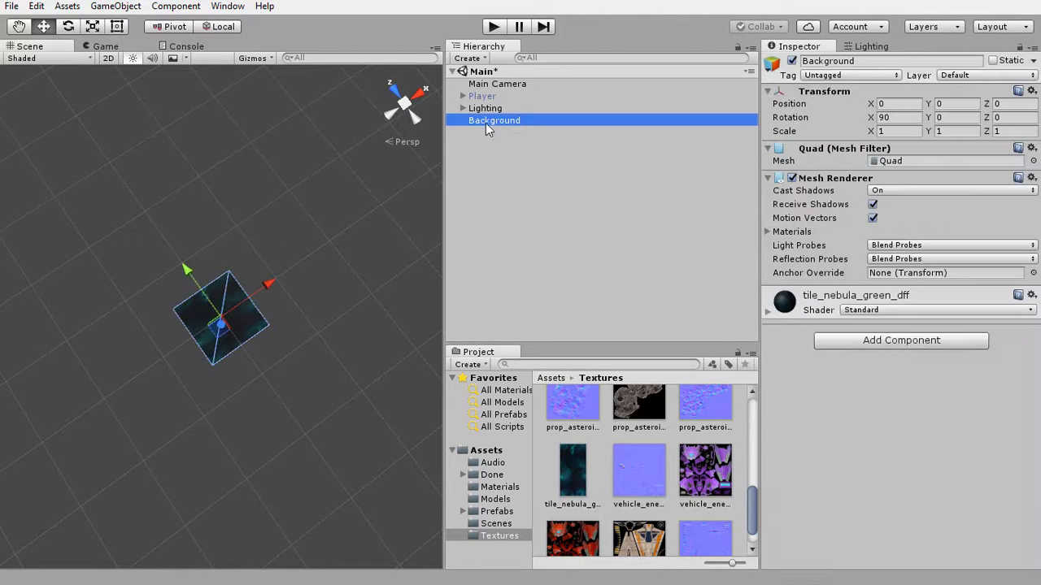
{"action": "left_click", "coordinate": [768, 231]}
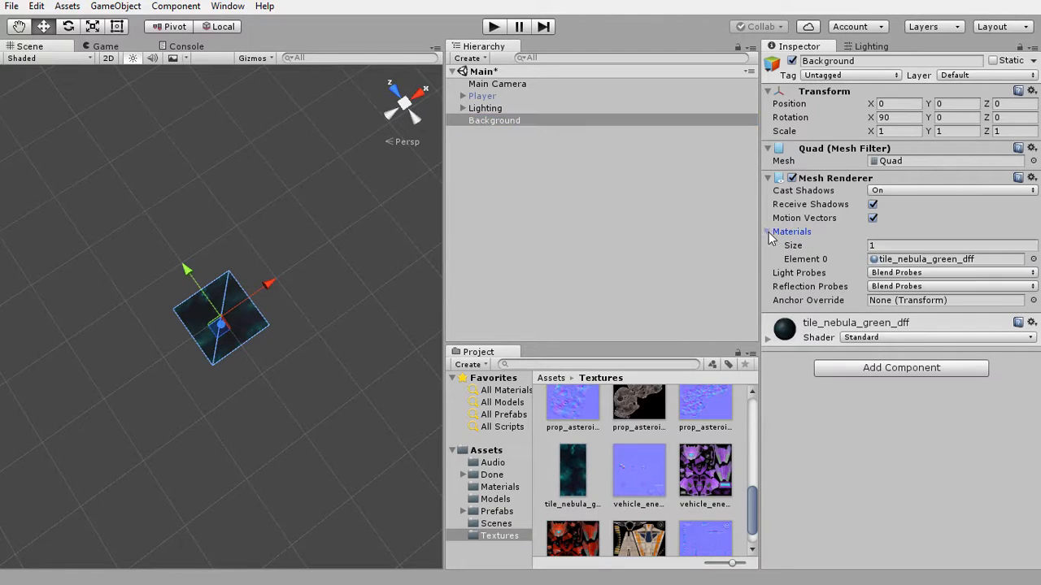
{"action": "left_click", "coordinate": [911, 260]}
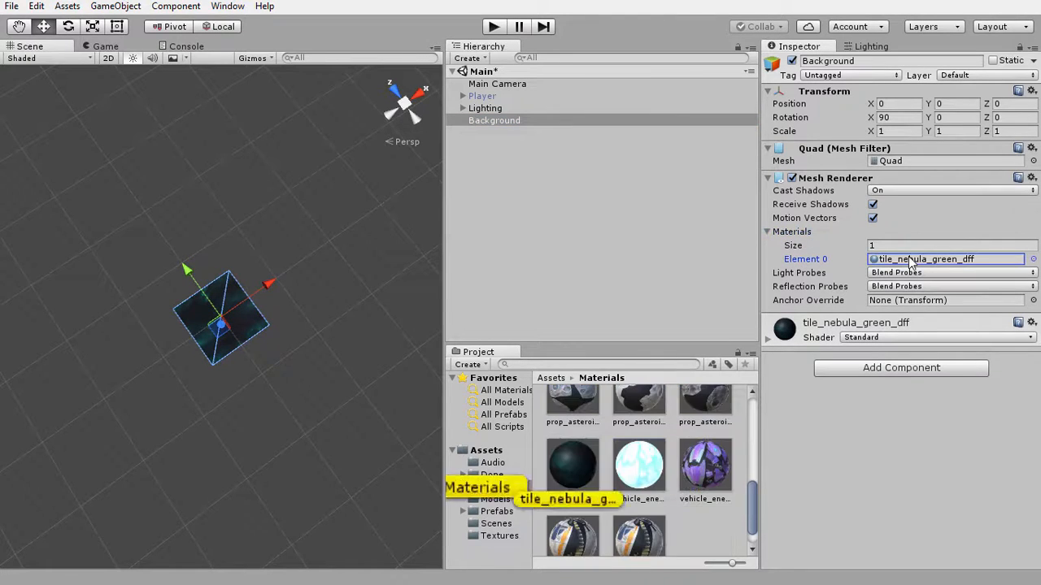
{"action": "left_click", "coordinate": [571, 462]}
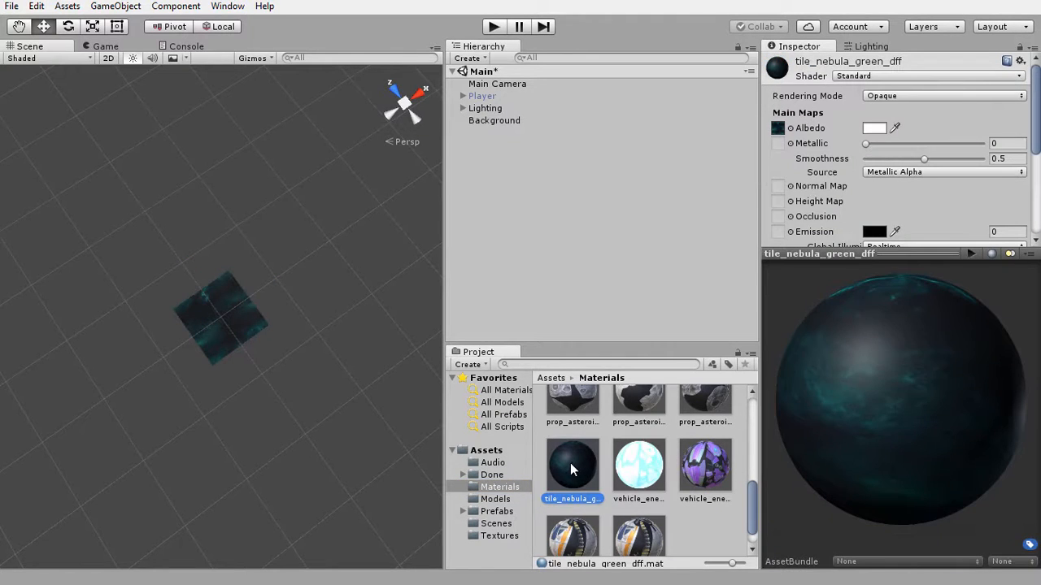
{"action": "left_click_drag", "start_coordinate": [926, 251], "coordinate": [925, 414]}
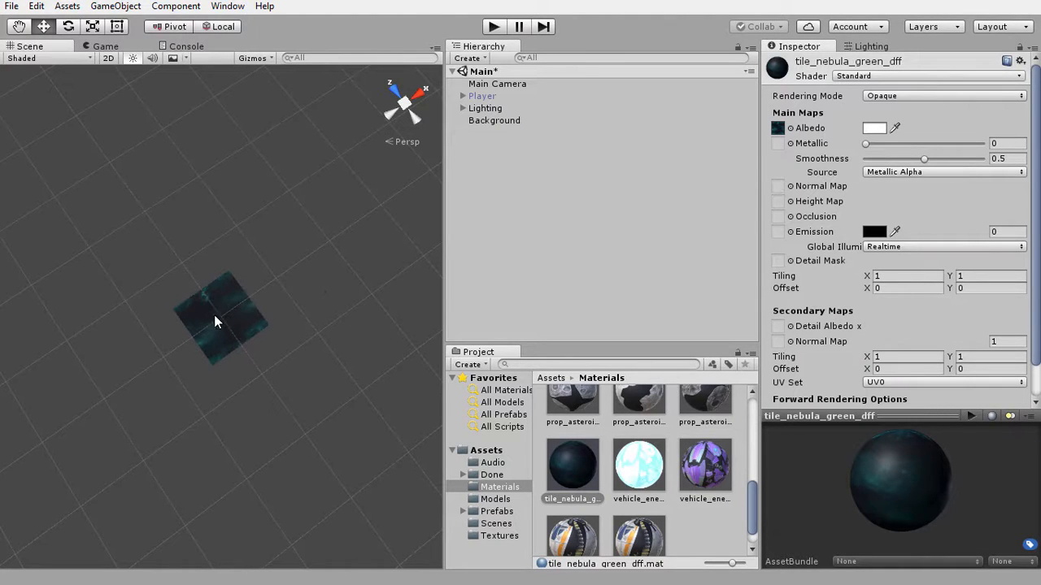
{"action": "scroll", "coordinate": [812, 256], "scroll_direction": "down", "scroll_amount": 2}
{"action": "scroll", "coordinate": [833, 190], "scroll_direction": "up", "scroll_amount": 2}
{"action": "left_click_drag", "start_coordinate": [902, 414], "coordinate": [898, 205]}
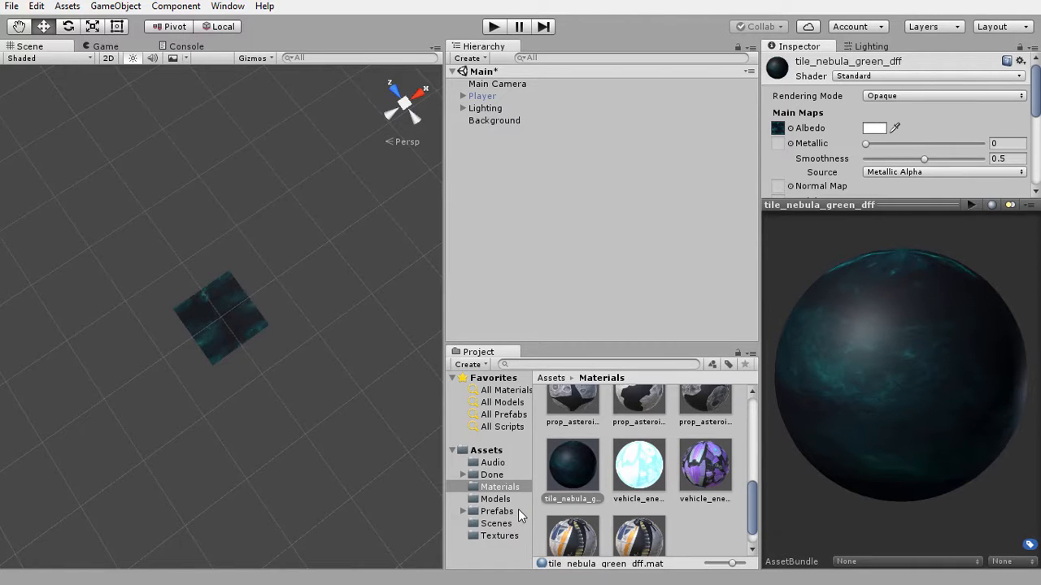
Set the Background quad's X scale to 15, checking its width in the Game view.
{"action": "left_click", "coordinate": [105, 46]}
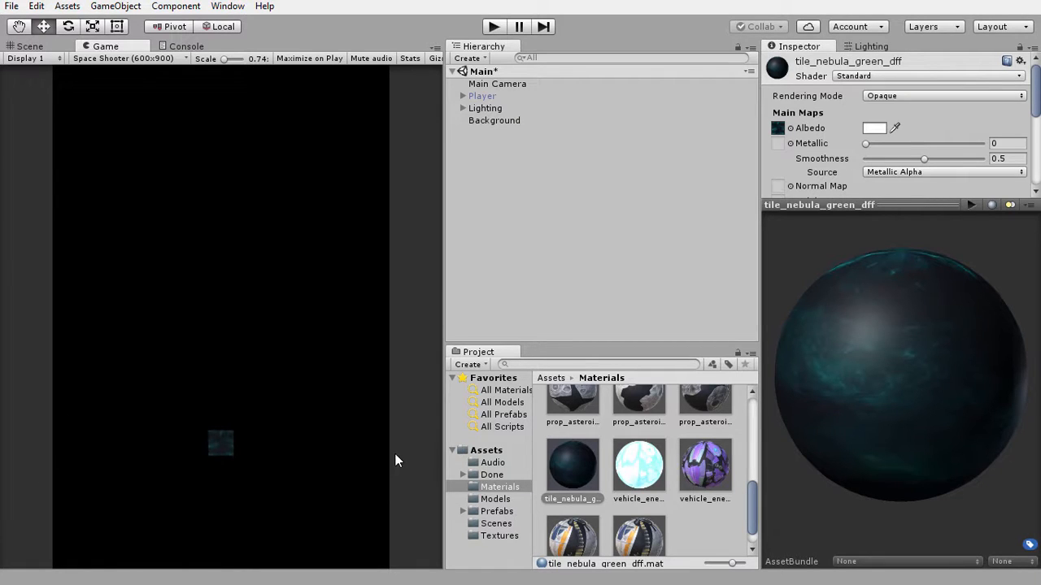
{"action": "left_click", "coordinate": [487, 121]}
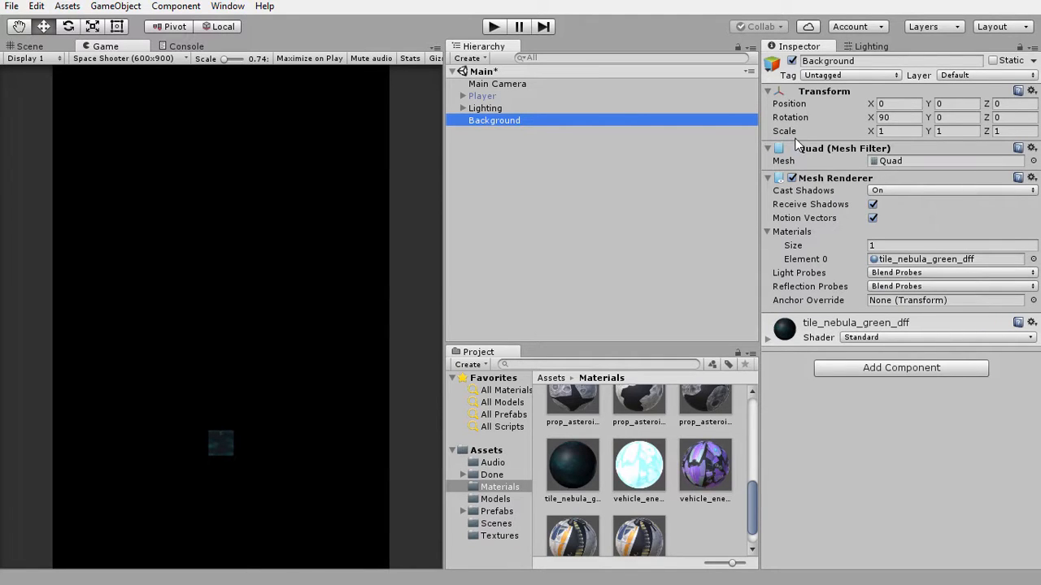
{"action": "left_click_drag", "start_coordinate": [871, 131], "coordinate": [158, 174]}
{"action": "left_click_drag", "start_coordinate": [165, 176], "coordinate": [186, 183]}
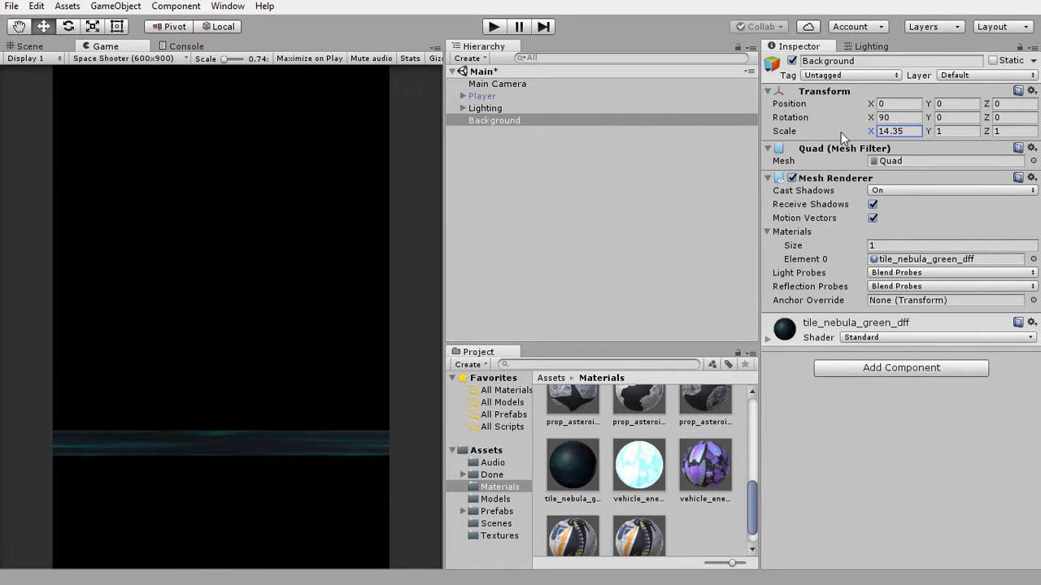
{"action": "left_click_drag", "start_coordinate": [911, 134], "coordinate": [860, 133]}
{"action": "type", "text": "1"}
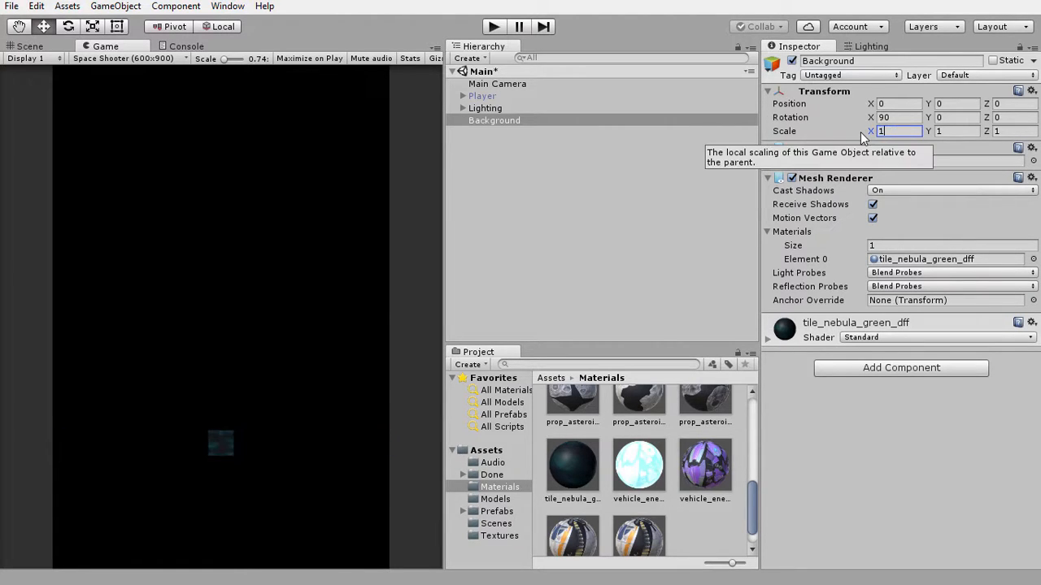
{"action": "type", "text": "5"}
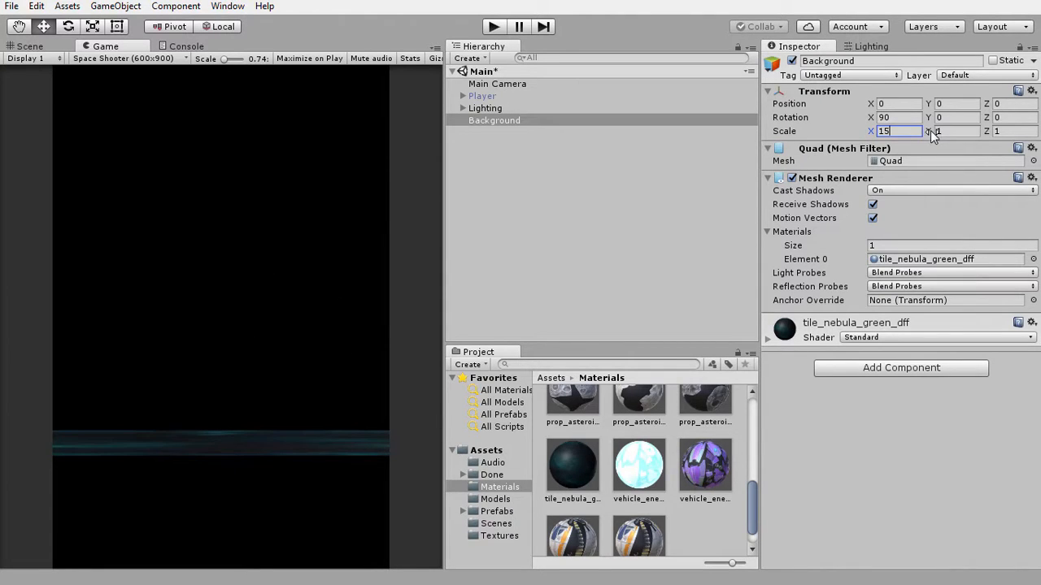
Locate the albedo texture used by the tile_nebula_green_dff material and check its pixel dimensions.
{"action": "left_click", "coordinate": [572, 463]}
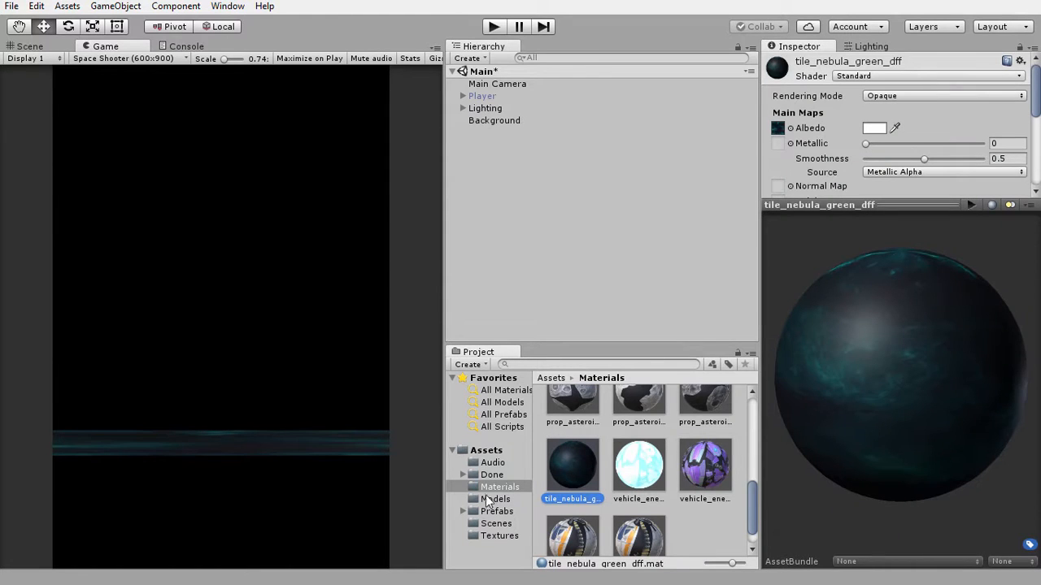
{"action": "left_click", "coordinate": [777, 128]}
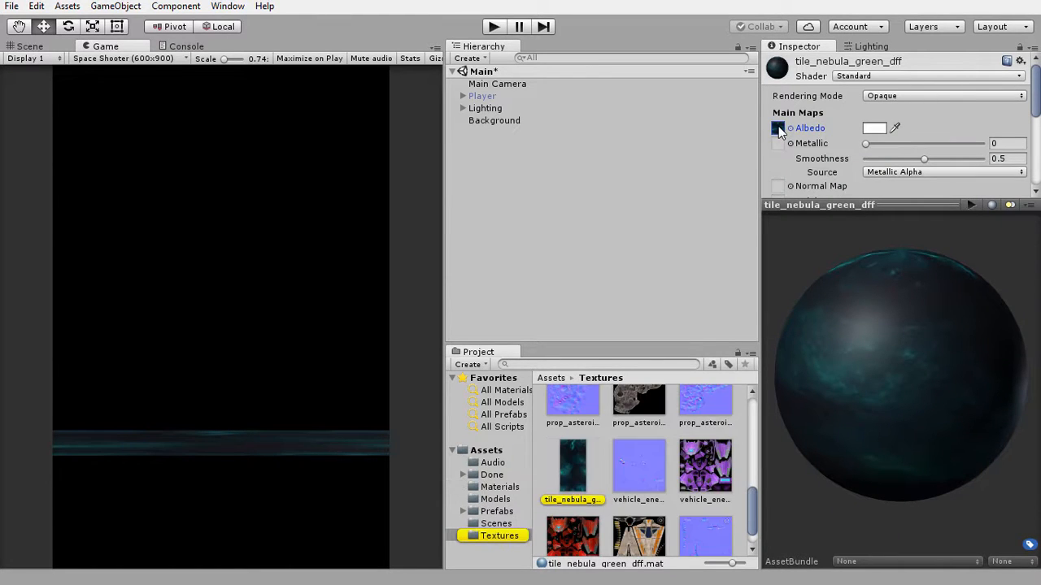
{"action": "left_click", "coordinate": [571, 481]}
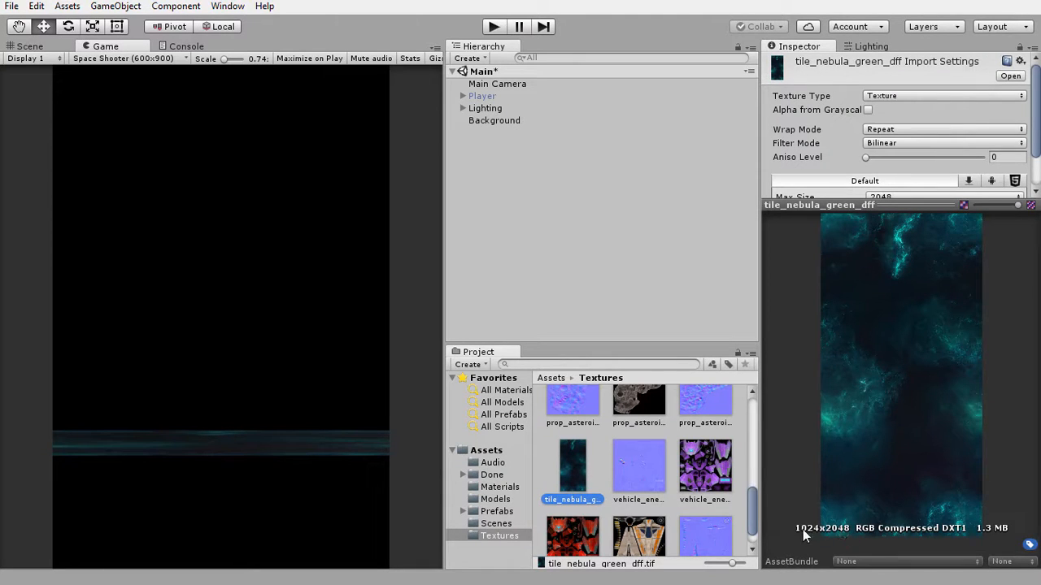
Set the Background quad's Y scale to 30.
{"action": "left_click", "coordinate": [488, 121]}
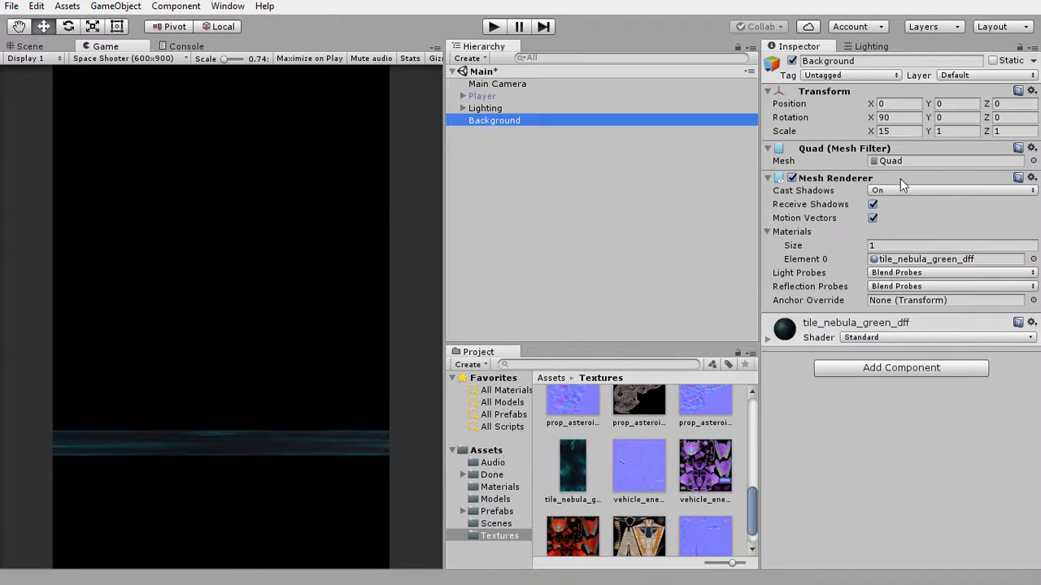
{"action": "left_click", "coordinate": [946, 132]}
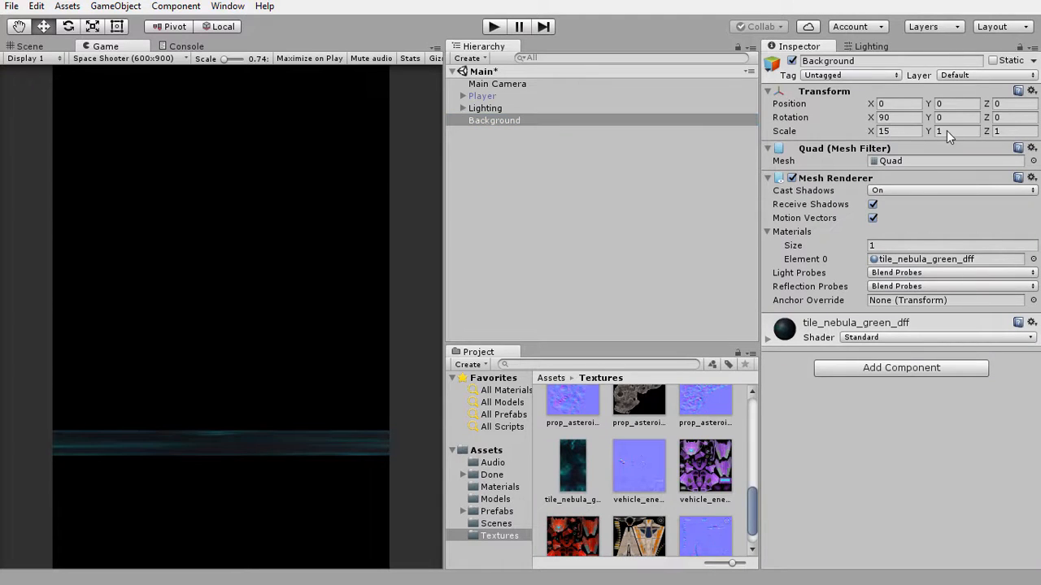
{"action": "type", "text": "30"}
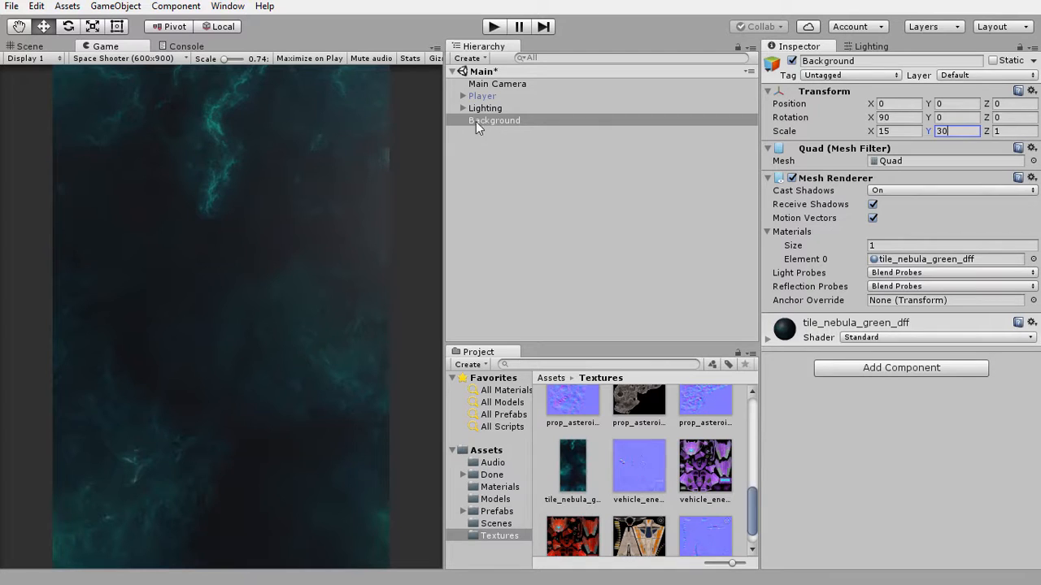
Frame the Background quad in the Scene view and examine its proportions and nebula texture up close and from afar.
{"action": "left_click", "coordinate": [18, 49]}
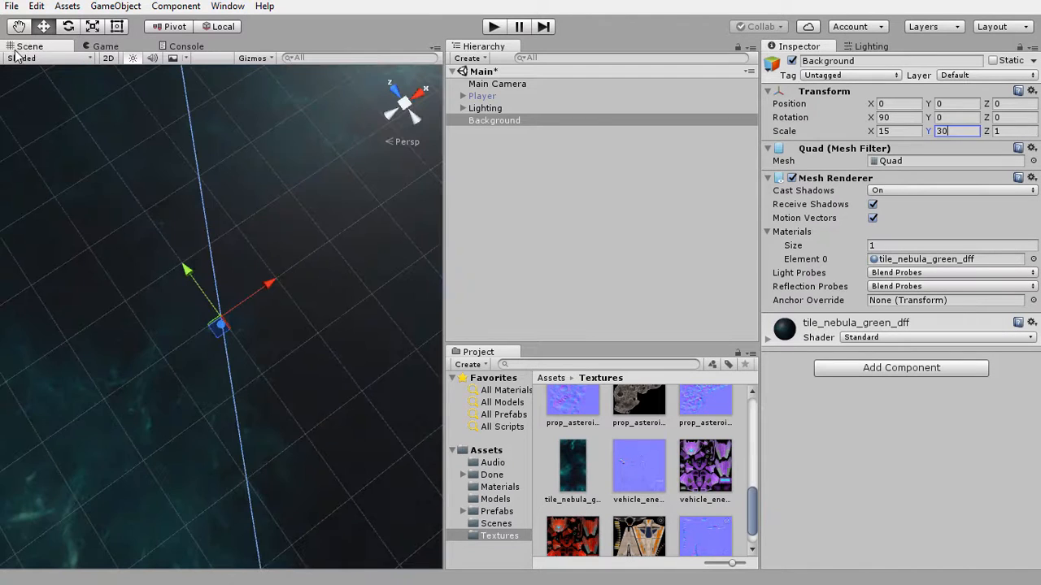
{"action": "double_click", "coordinate": [497, 120]}
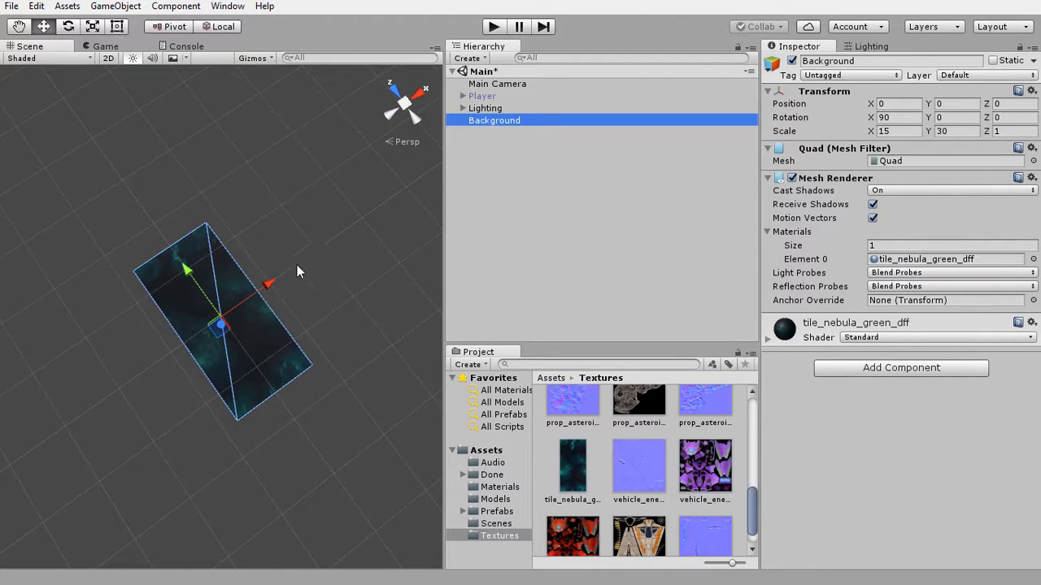
{"action": "scroll", "coordinate": [220, 325], "scroll_direction": "up", "scroll_amount": 6}
{"action": "left_click", "coordinate": [482, 161]}
{"action": "left_click", "coordinate": [497, 122]}
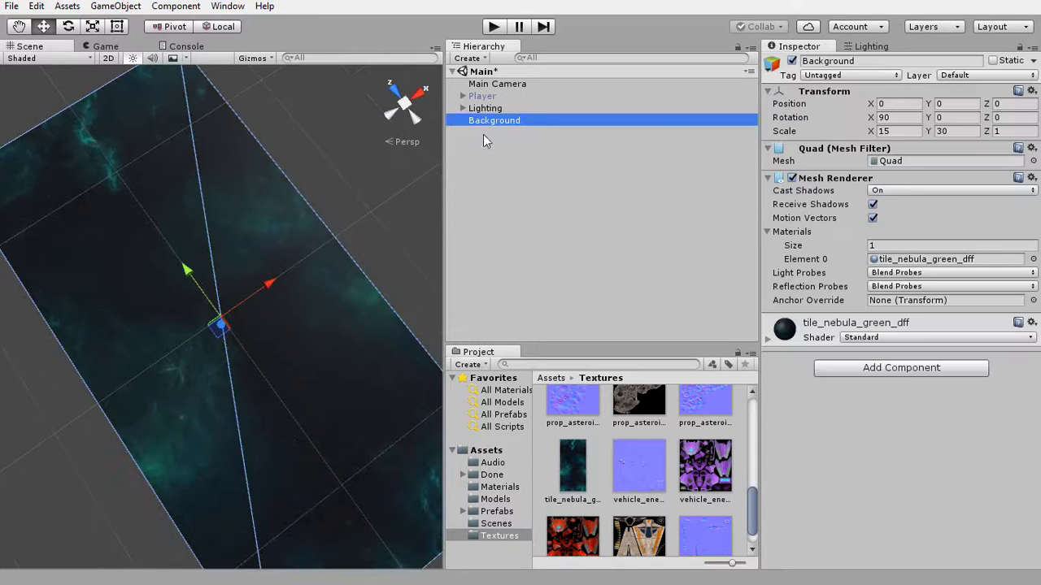
{"action": "scroll", "coordinate": [228, 259], "scroll_direction": "down", "scroll_amount": 5}
{"action": "scroll", "coordinate": [215, 391], "scroll_direction": "up", "scroll_amount": 4}
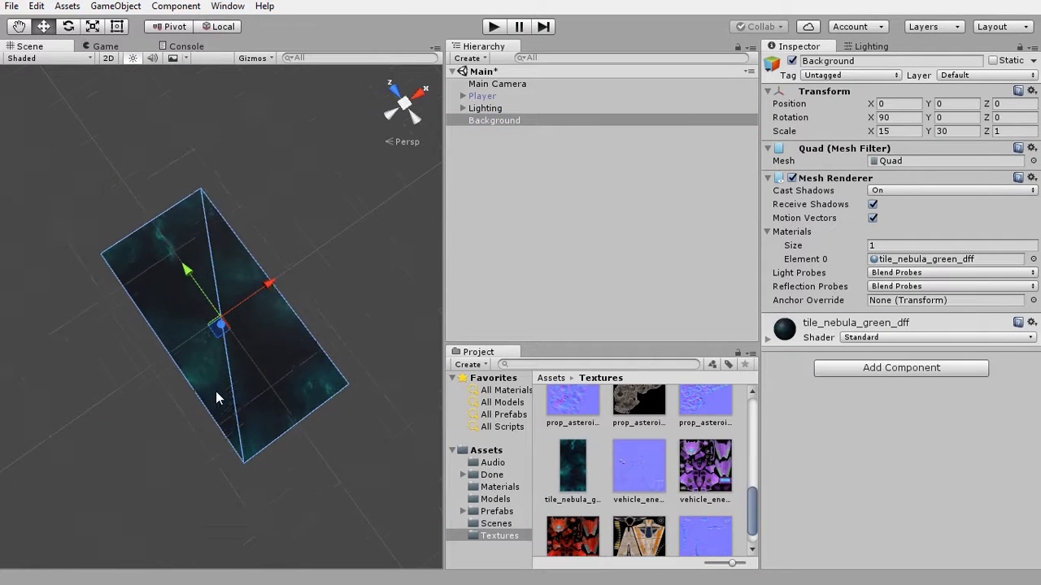
{"action": "scroll", "coordinate": [214, 390], "scroll_direction": "up", "scroll_amount": 4}
{"action": "scroll", "coordinate": [214, 382], "scroll_direction": "down", "scroll_amount": 3}
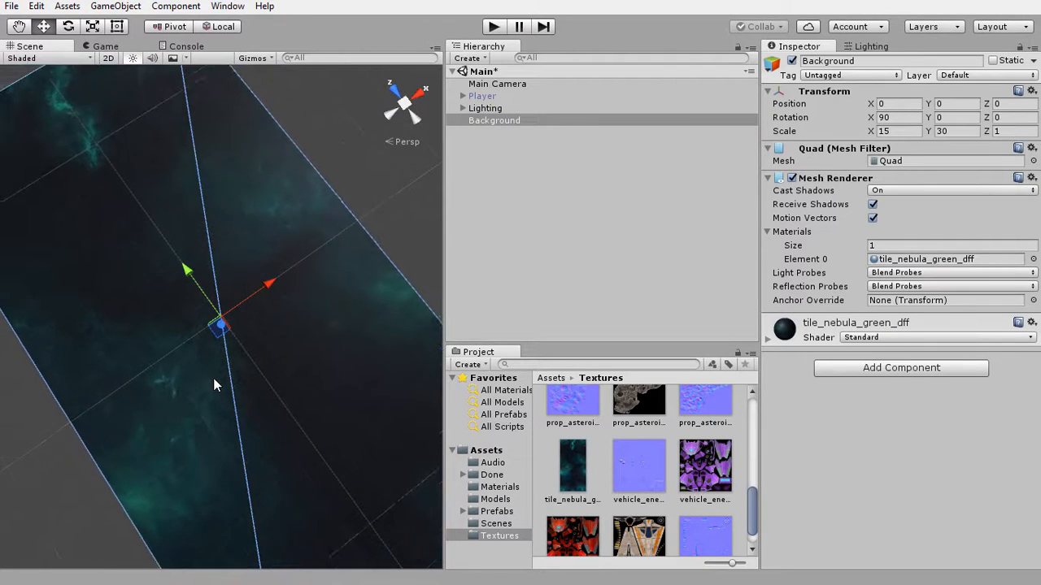
{"action": "scroll", "coordinate": [215, 384], "scroll_direction": "up", "scroll_amount": 3}
{"action": "scroll", "coordinate": [215, 385], "scroll_direction": "down", "scroll_amount": 4}
{"action": "scroll", "coordinate": [204, 374], "scroll_direction": "up", "scroll_amount": 2}
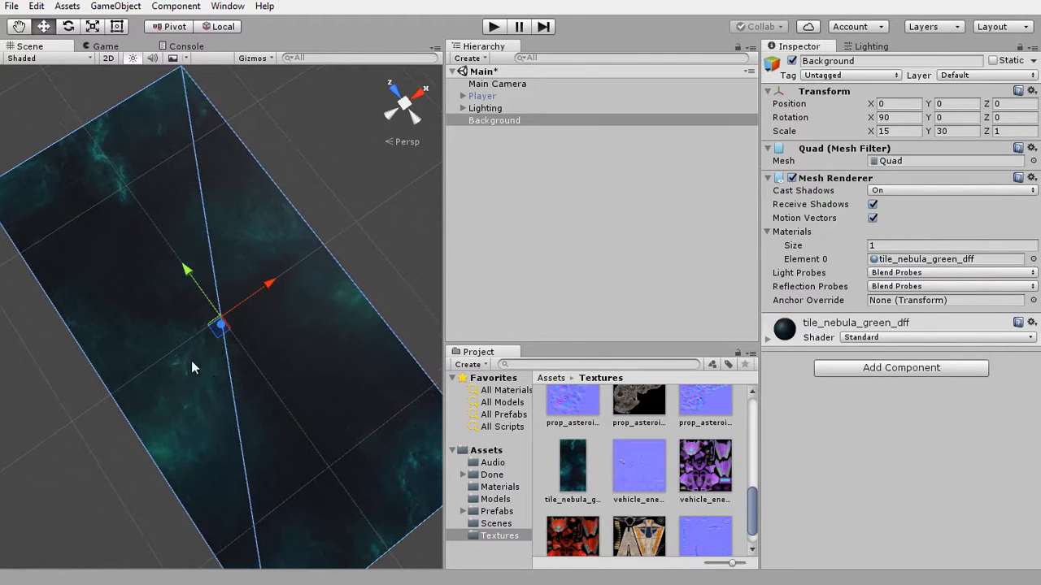
Compare the tile_nebula_green_dff source texture with the Background quad and examine the map settings of the quad's material.
{"action": "left_click", "coordinate": [582, 462]}
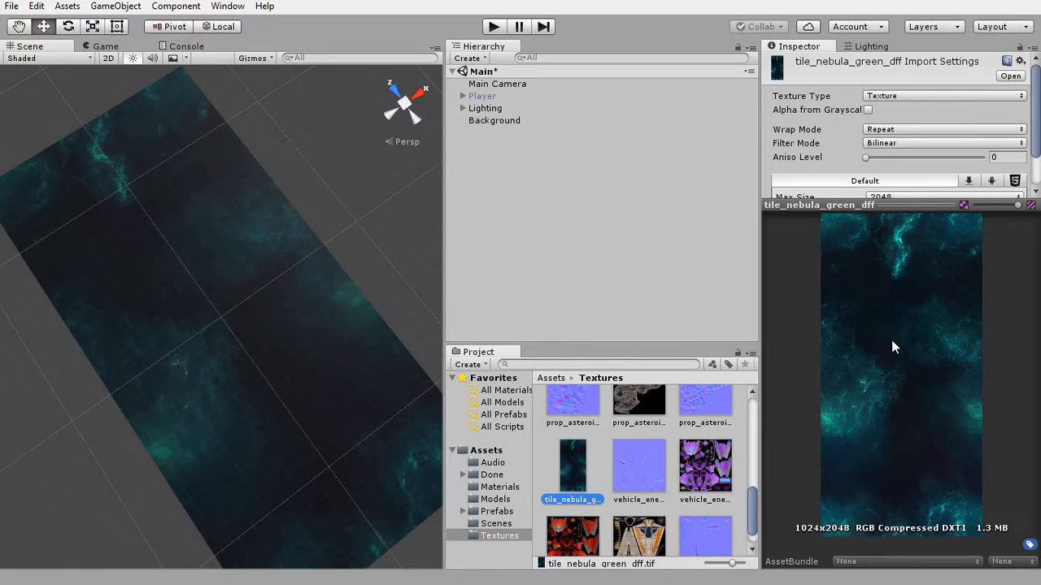
{"action": "left_click", "coordinate": [494, 121]}
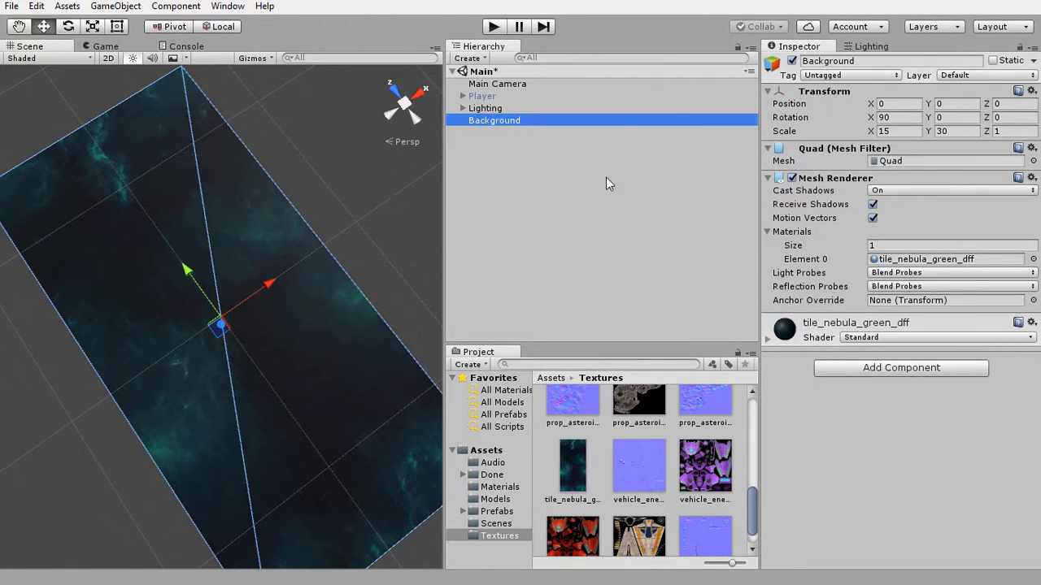
{"action": "left_click", "coordinate": [767, 340]}
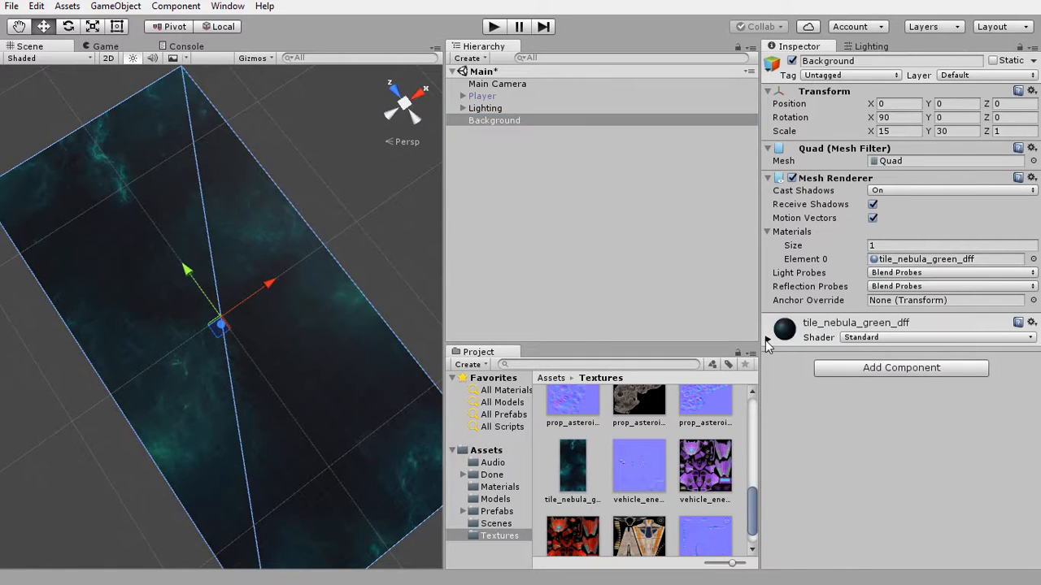
{"action": "scroll", "coordinate": [803, 384], "scroll_direction": "down", "scroll_amount": 3}
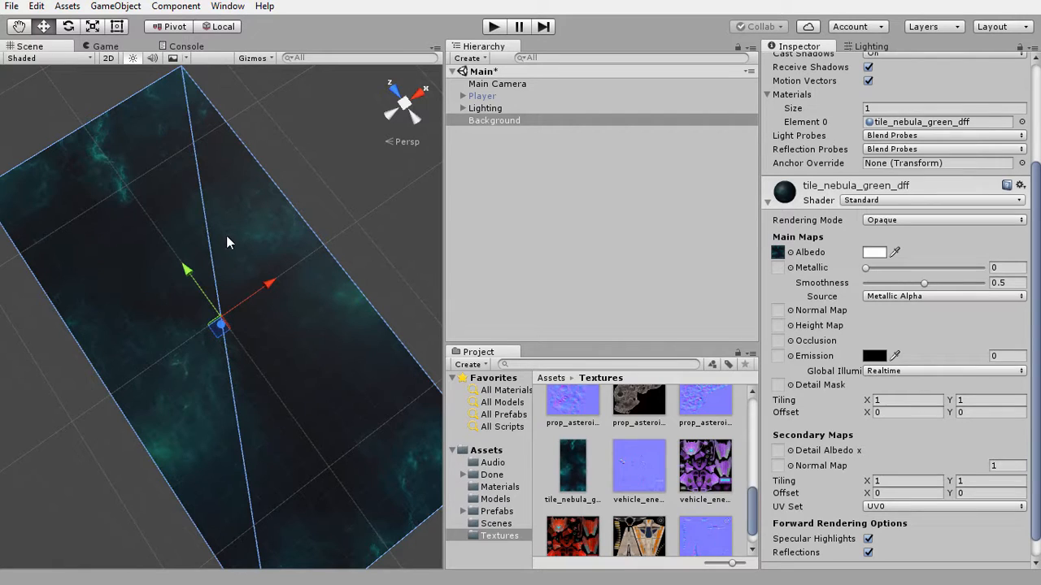
Examine which lights are grouped under the Lighting object in the scene.
{"action": "left_click", "coordinate": [488, 108]}
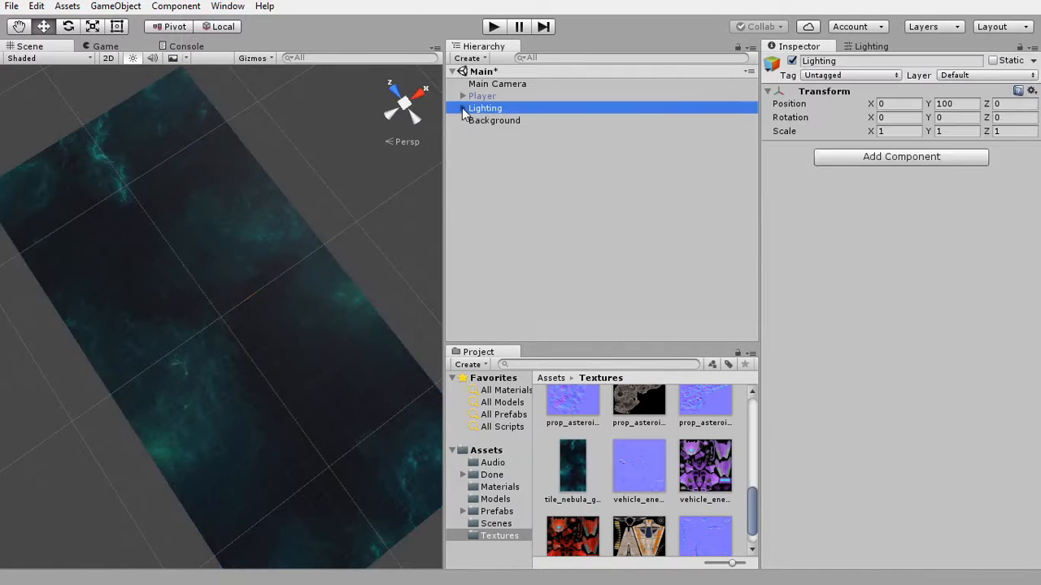
{"action": "left_click", "coordinate": [462, 108]}
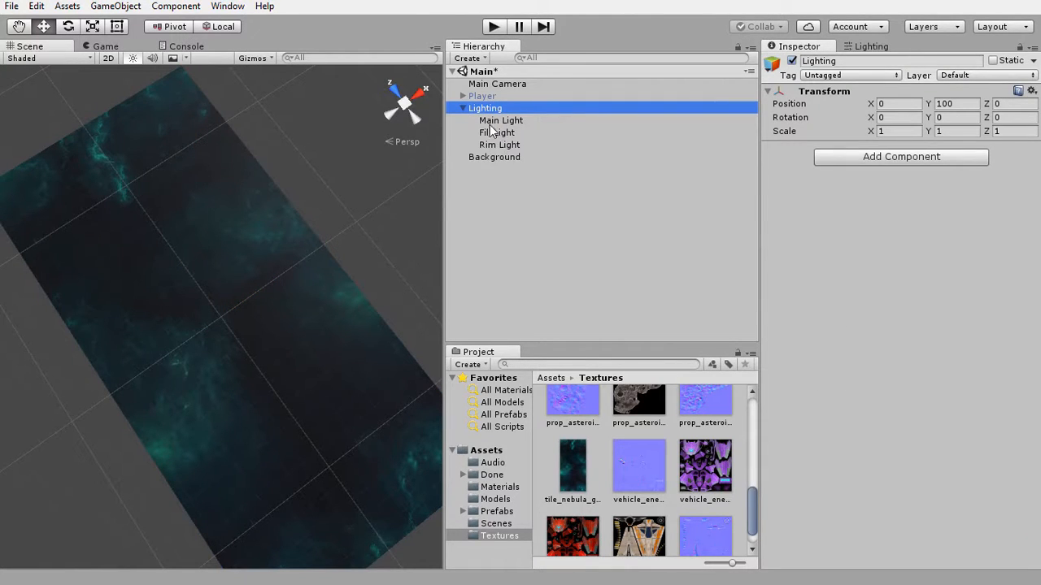
{"action": "left_click", "coordinate": [463, 108]}
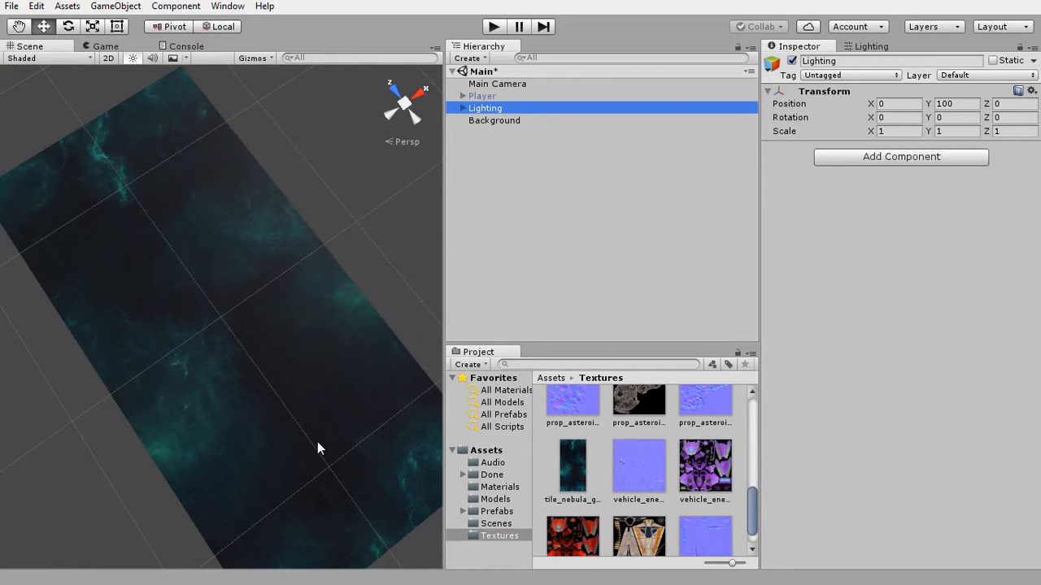
Look through the shaders available for the Background quad's material without changing the current one.
{"action": "left_click", "coordinate": [489, 122]}
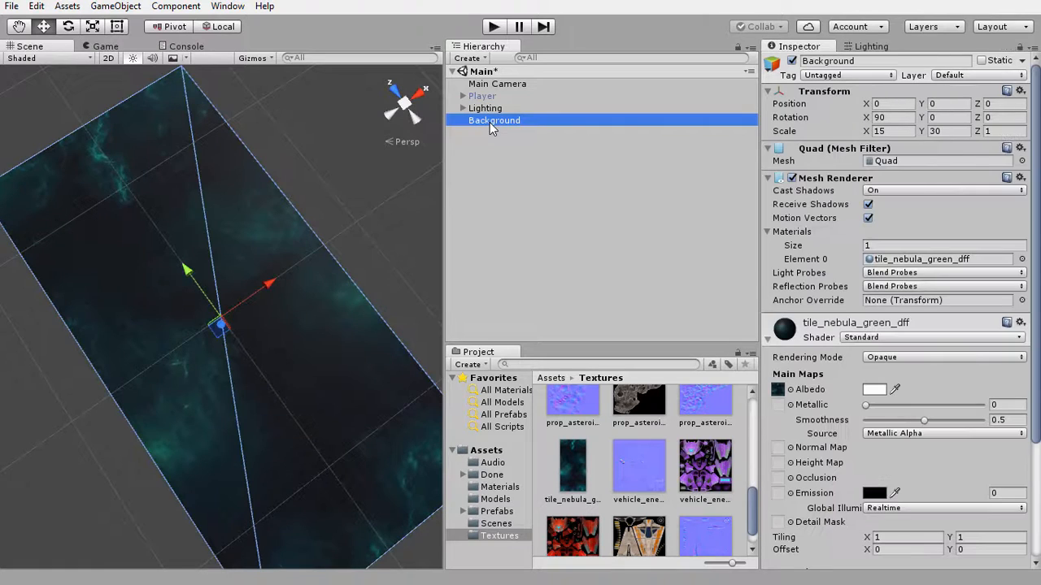
{"action": "left_click", "coordinate": [863, 338]}
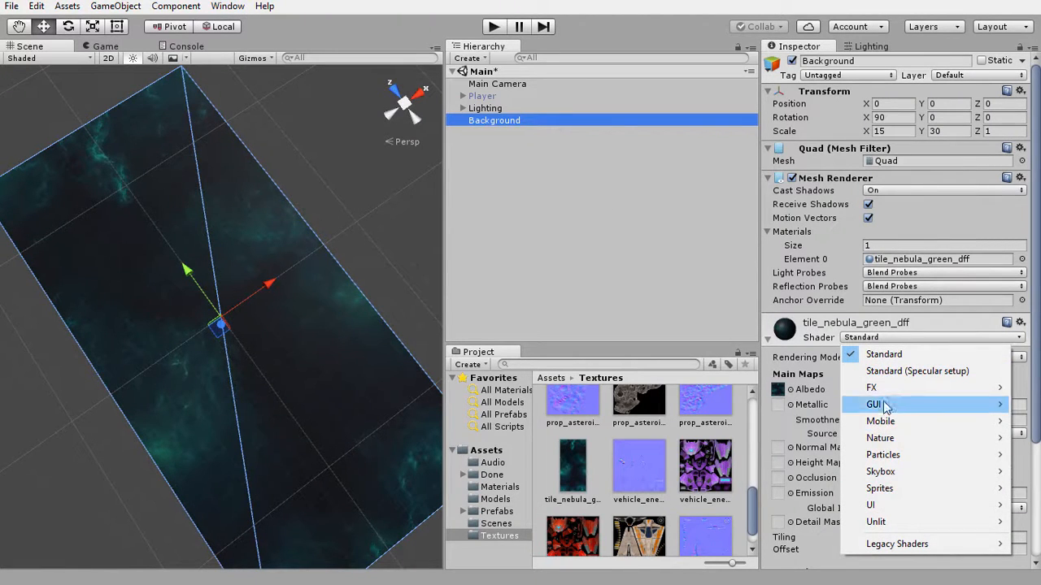
{"action": "mouse_move", "coordinate": [888, 405]}
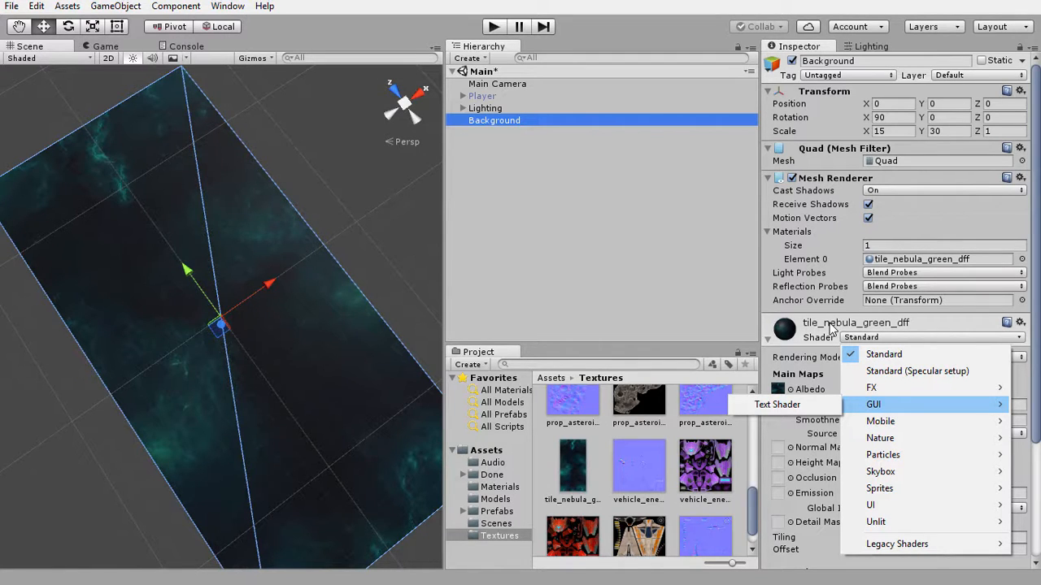
{"action": "left_click", "coordinate": [875, 327]}
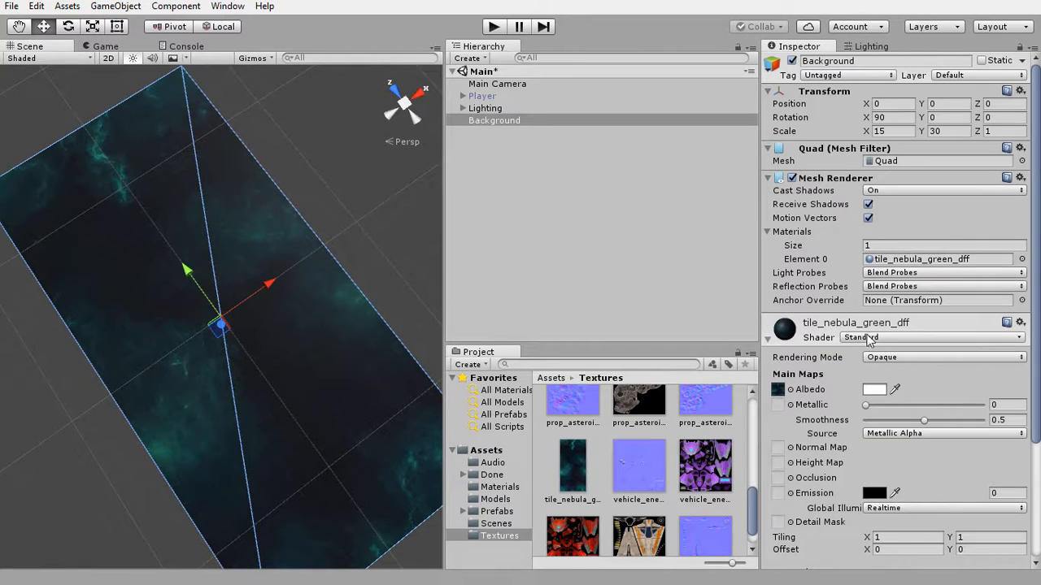
Change the shader of the Background's tile_nebula_green_dff material to Unlit/Texture and check the result in the Game view.
{"action": "left_click", "coordinate": [486, 108]}
{"action": "left_click", "coordinate": [483, 122]}
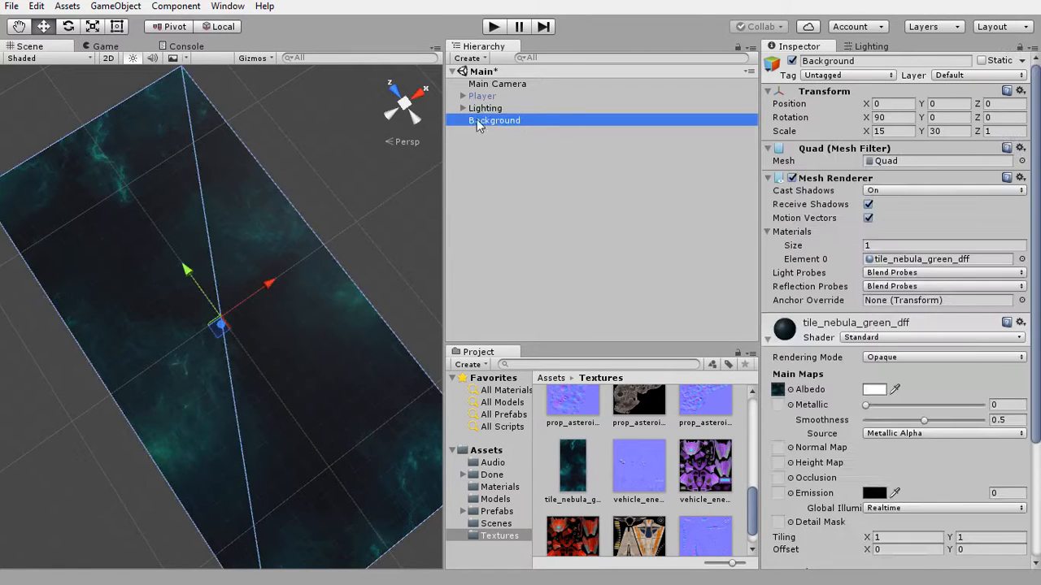
{"action": "left_click", "coordinate": [769, 337]}
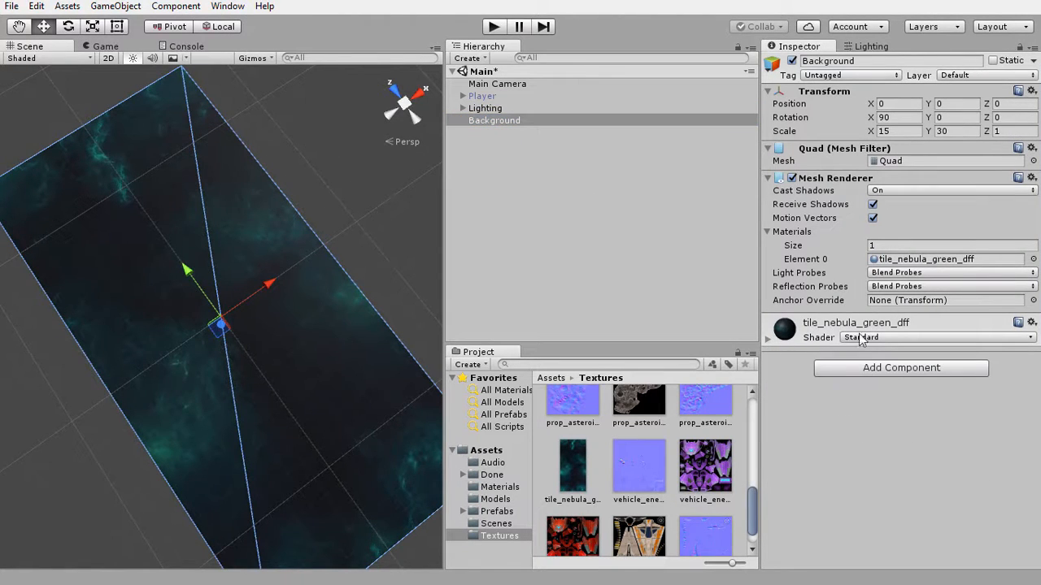
{"action": "left_click", "coordinate": [769, 339]}
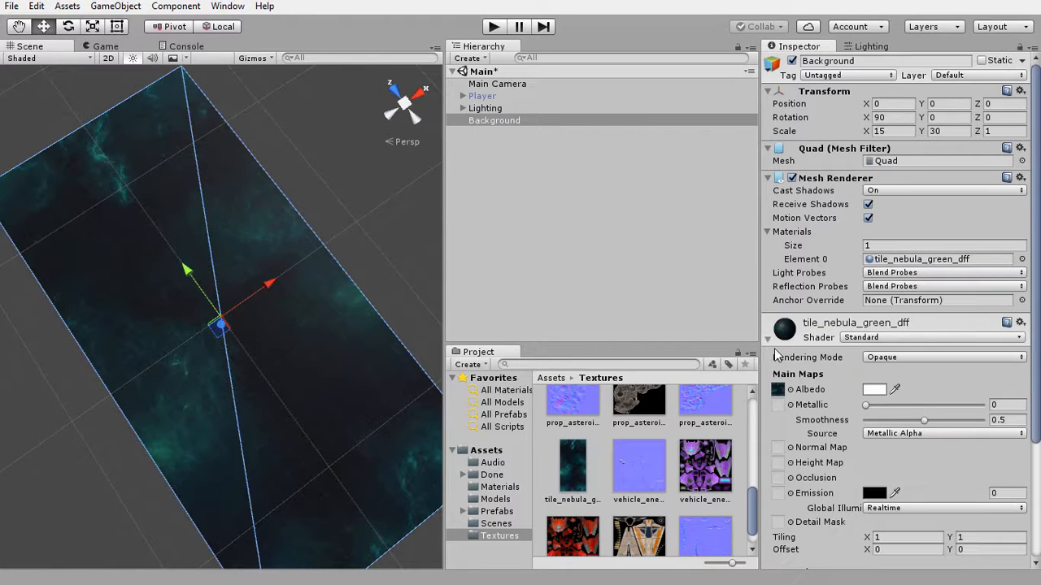
{"action": "scroll", "coordinate": [793, 358], "scroll_direction": "down", "scroll_amount": 3}
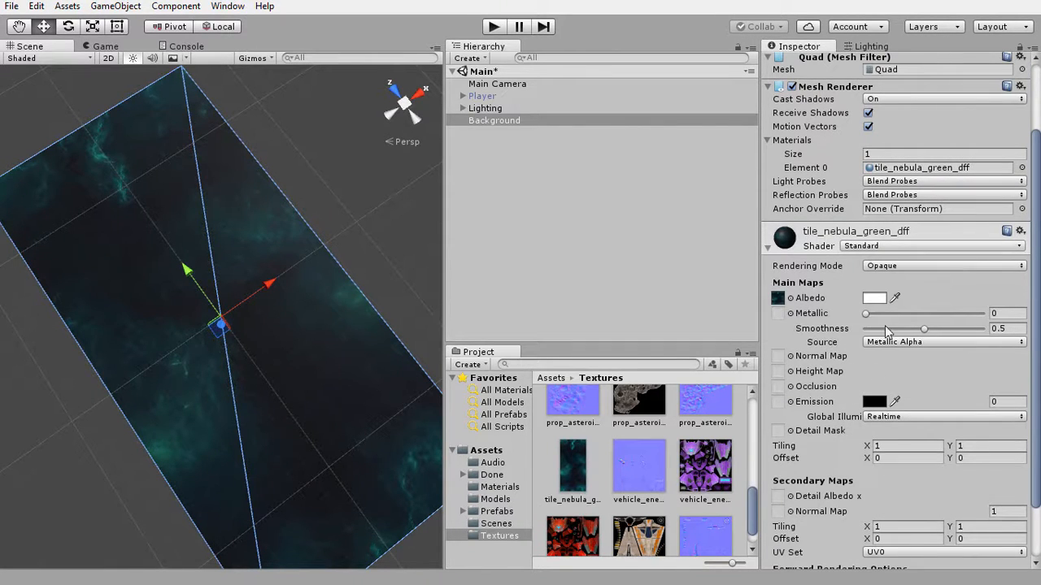
{"action": "left_click", "coordinate": [855, 245]}
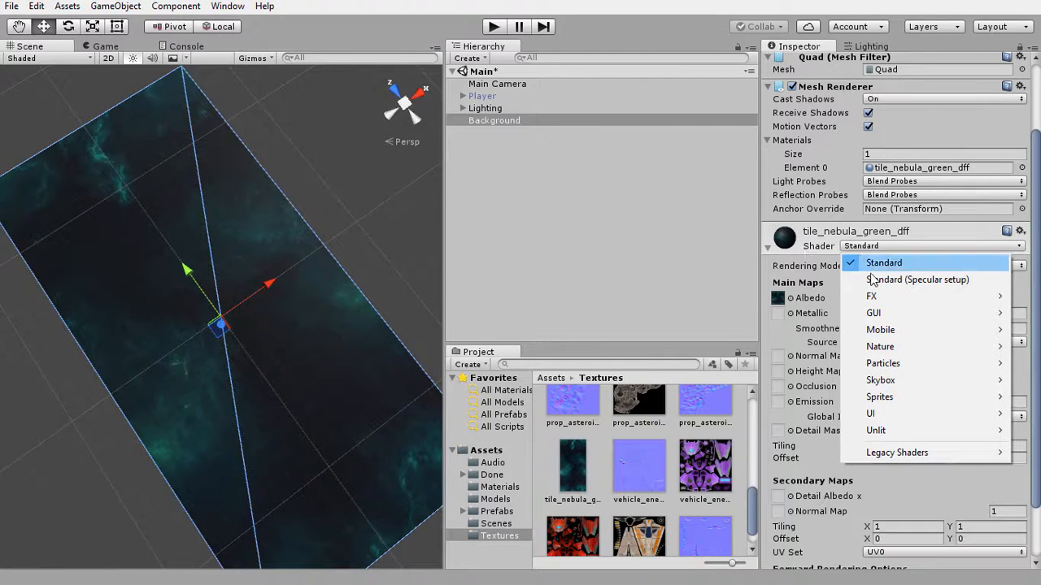
{"action": "mouse_move", "coordinate": [881, 435]}
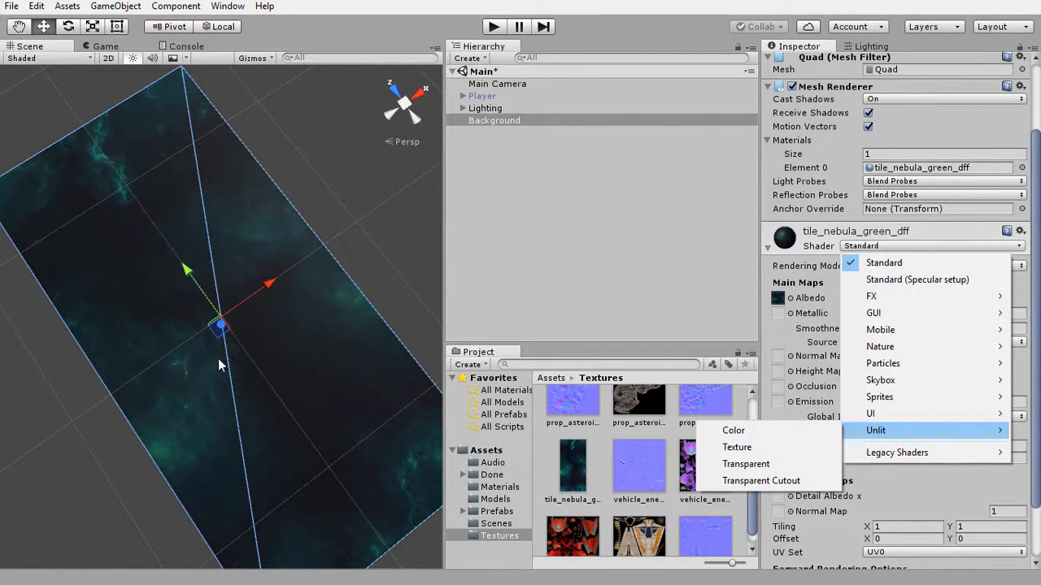
{"action": "left_click", "coordinate": [736, 448]}
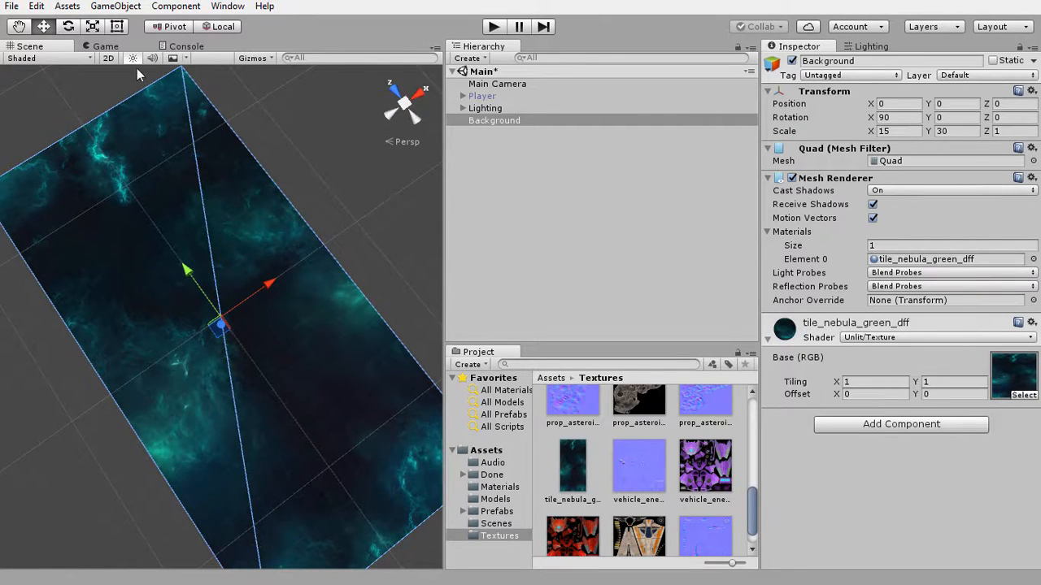
{"action": "left_click", "coordinate": [105, 46]}
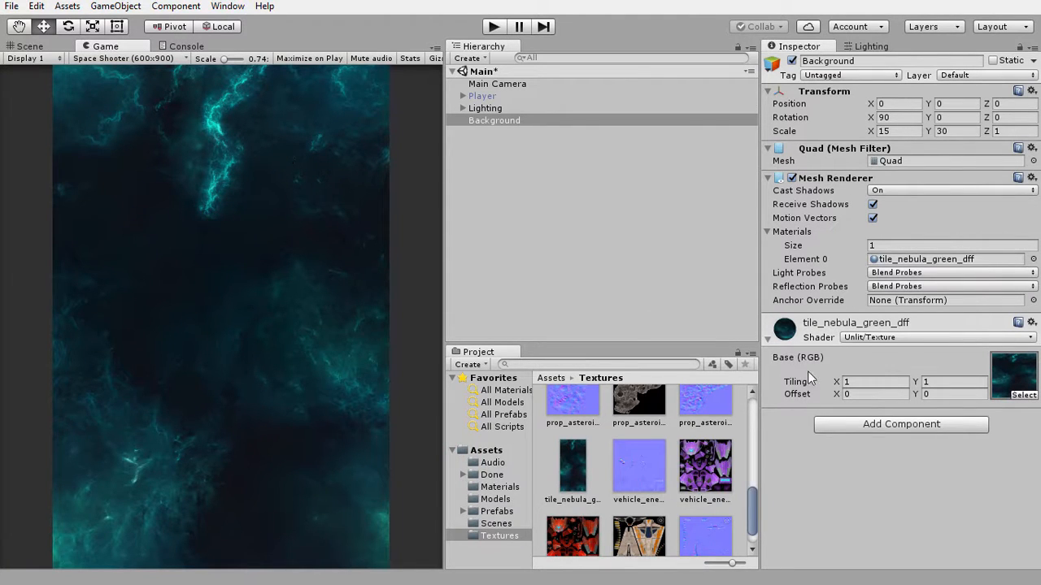
Switch the nebula material to the Standard shader for comparison in the Game view, and return it to Unlit/Texture.
{"action": "left_click", "coordinate": [883, 338]}
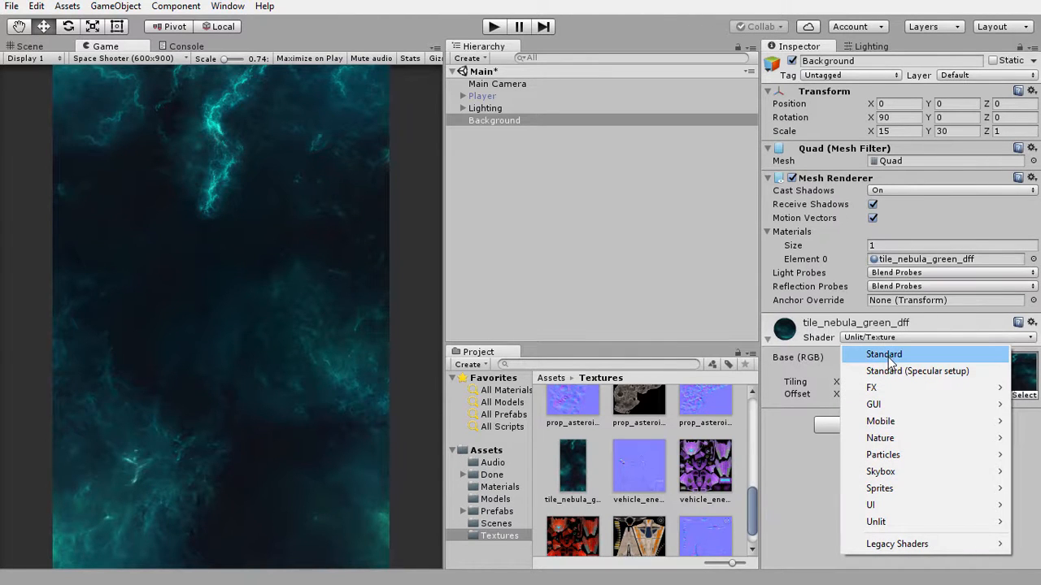
{"action": "left_click", "coordinate": [890, 358]}
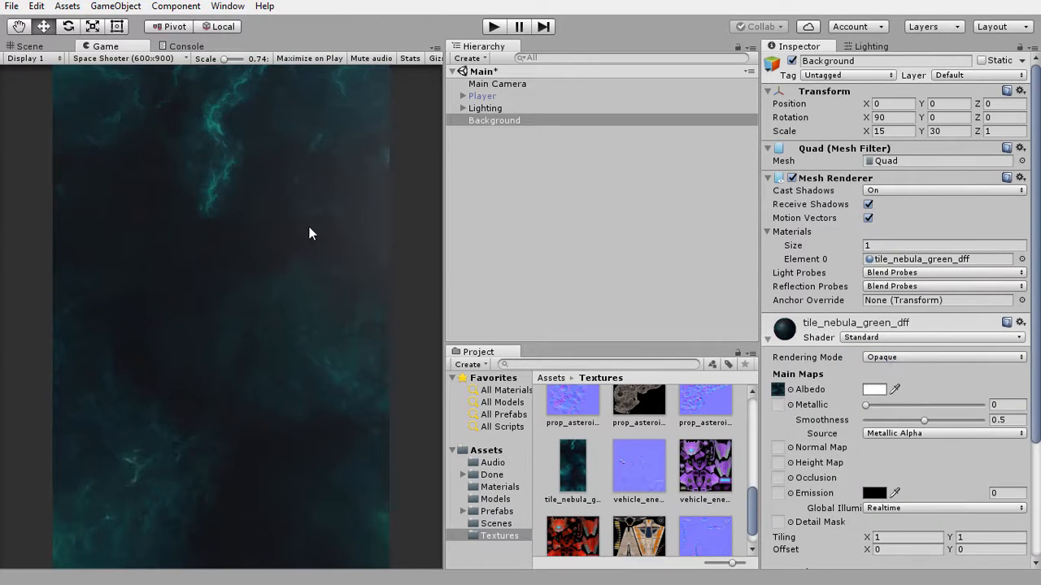
{"action": "left_click", "coordinate": [865, 338]}
{"action": "mouse_move", "coordinate": [870, 525]}
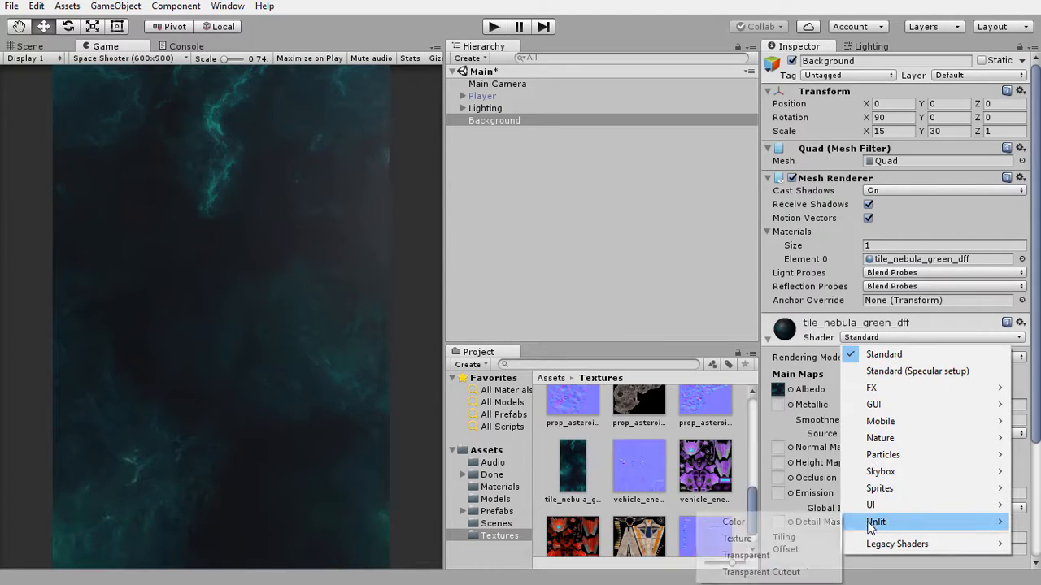
{"action": "left_click", "coordinate": [736, 539]}
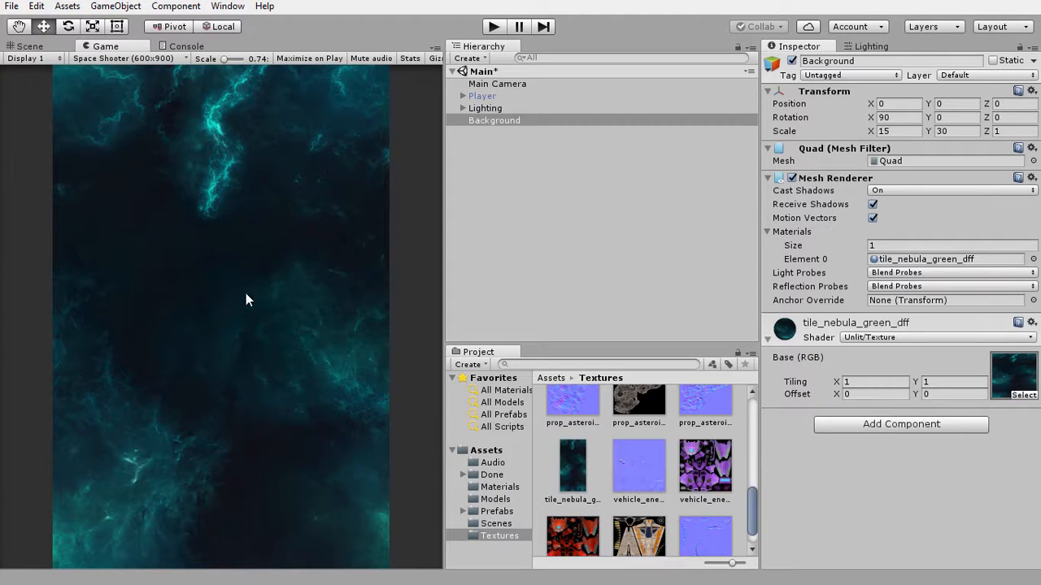
Reactivate the Player object and focus the Scene view on the ship.
{"action": "left_click", "coordinate": [499, 96]}
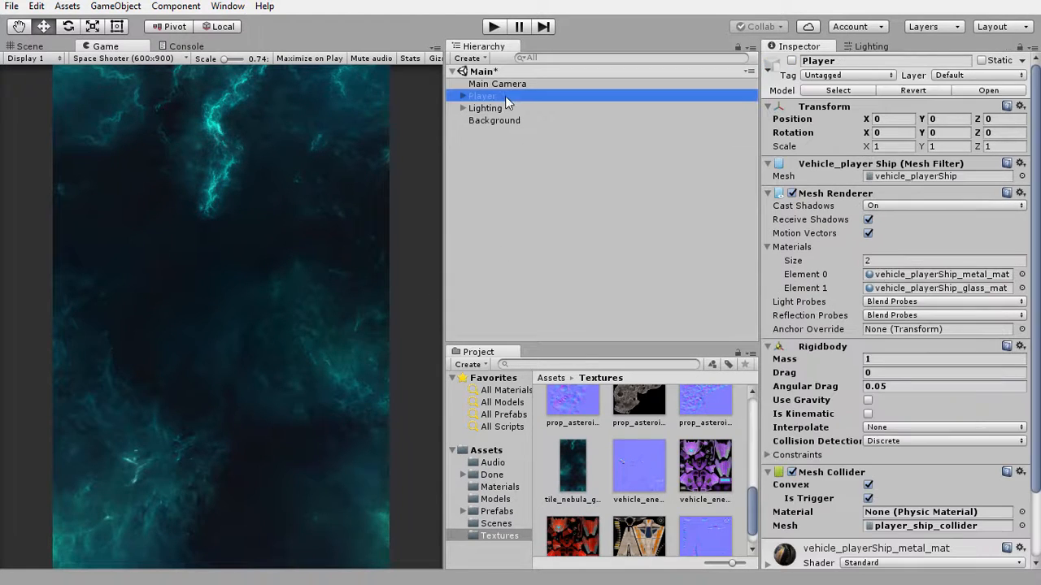
{"action": "left_click", "coordinate": [792, 62]}
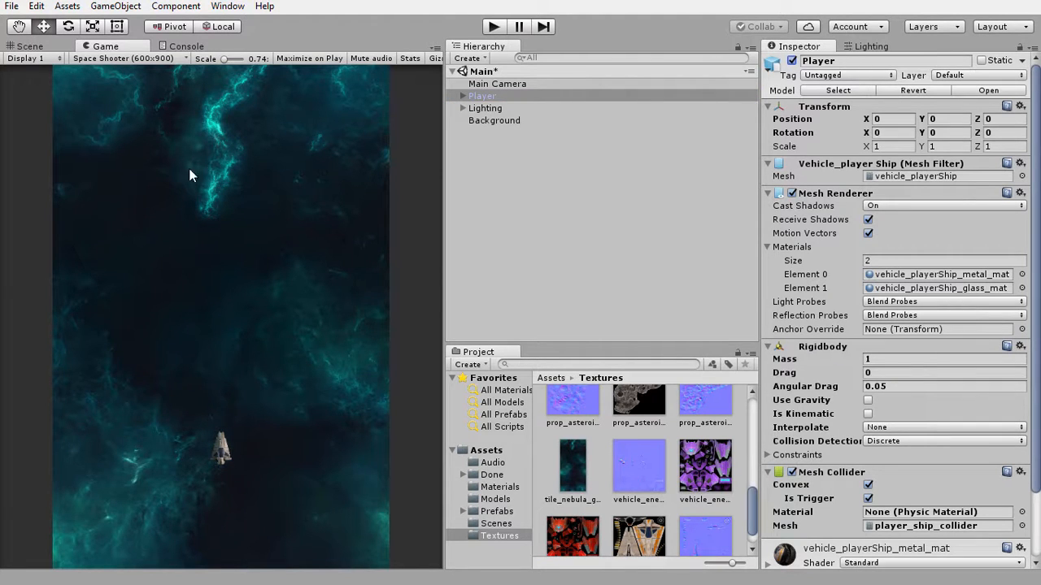
{"action": "left_click", "coordinate": [31, 47]}
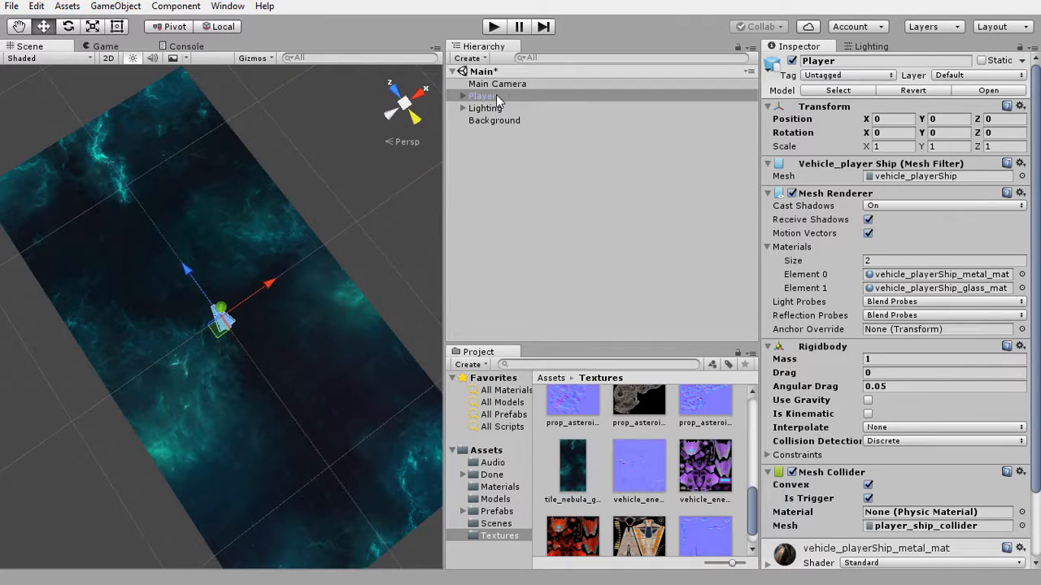
{"action": "double_click", "coordinate": [496, 95]}
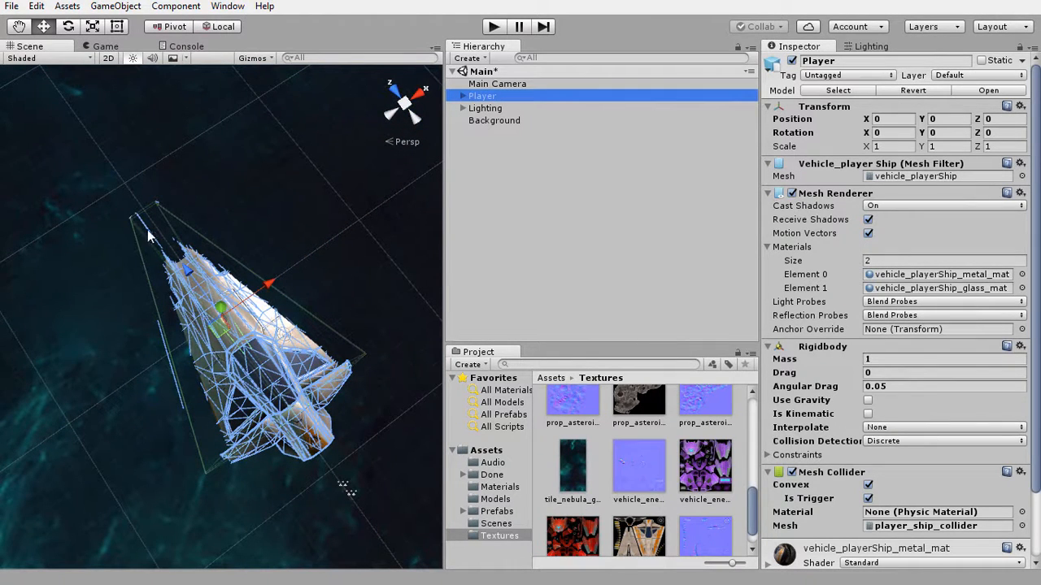
Lower the Background quad beneath the player ship to a Y position of about -1.59.
{"action": "left_click_drag", "start_coordinate": [196, 415], "coordinate": [723, 137], "text": "alt"}
{"action": "left_click", "coordinate": [500, 121]}
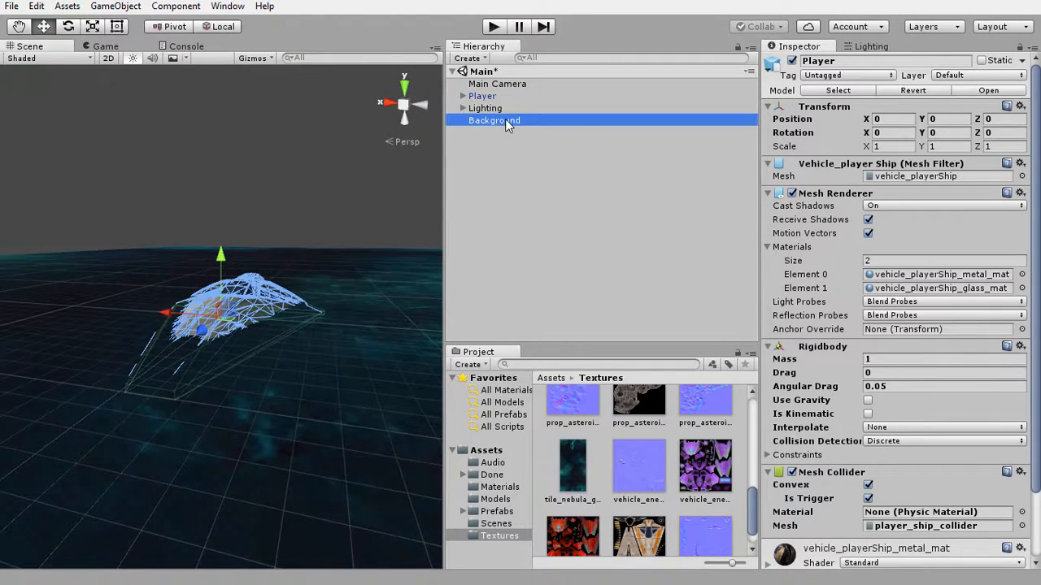
{"action": "left_click_drag", "start_coordinate": [224, 379], "coordinate": [258, 397]}
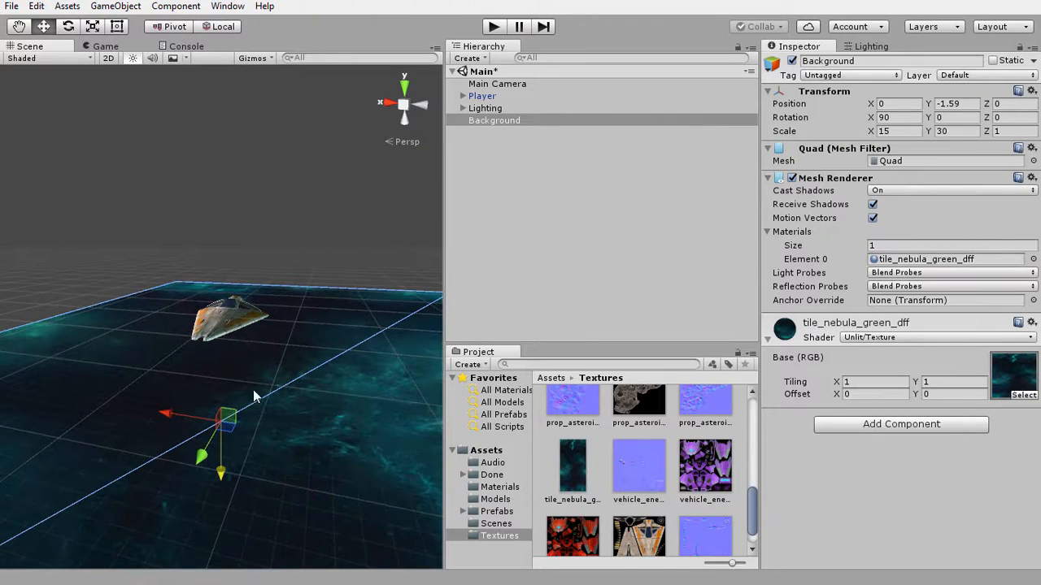
Examine the Main Camera's position and orthographic view volume in relation to the ship and the Background quad.
{"action": "left_click", "coordinate": [498, 84]}
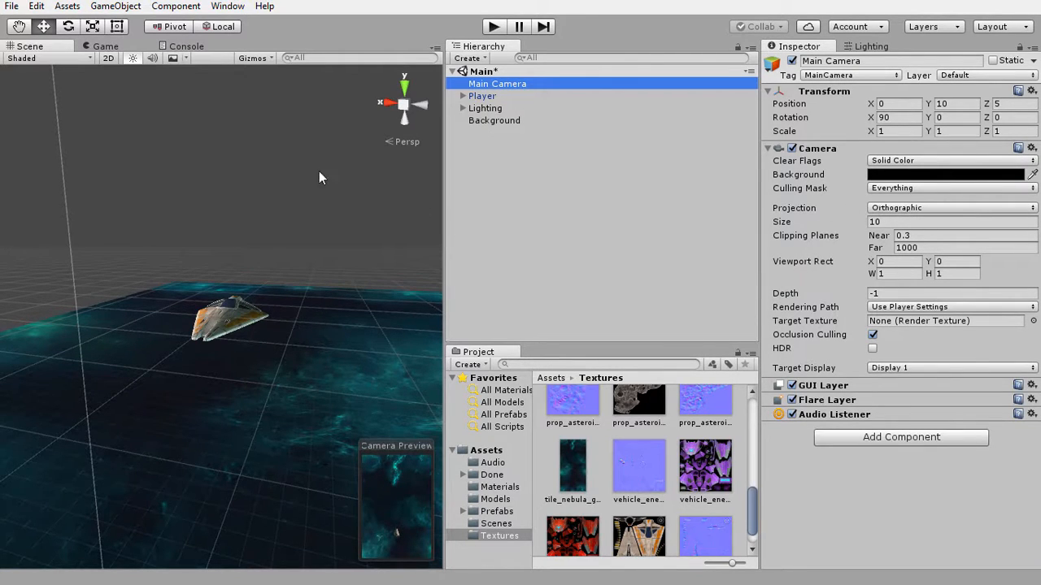
{"action": "scroll", "coordinate": [234, 200], "scroll_direction": "up", "scroll_amount": 5}
{"action": "scroll", "coordinate": [234, 199], "scroll_direction": "down", "scroll_amount": 4}
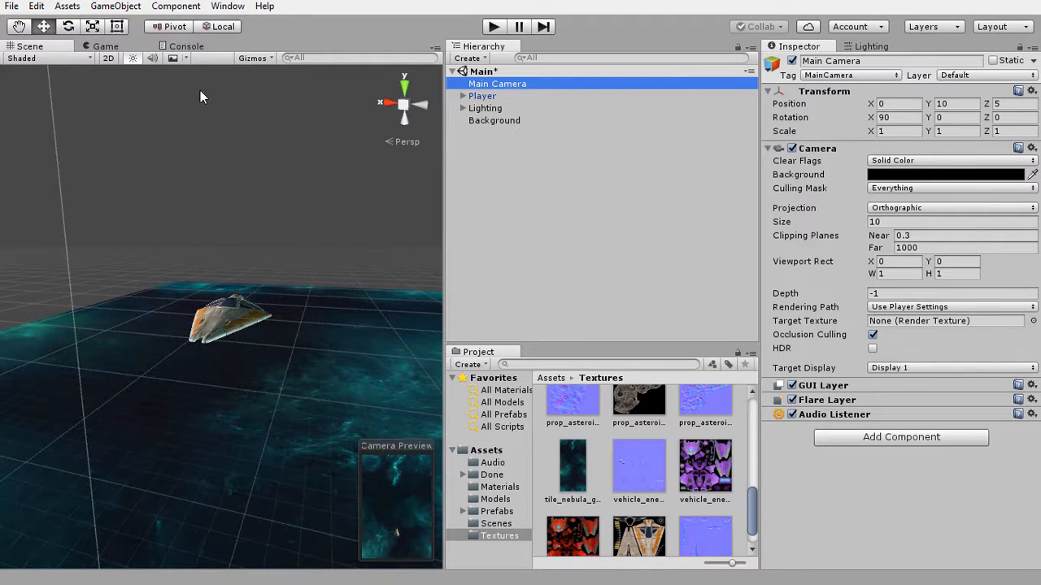
{"action": "scroll", "coordinate": [284, 236], "scroll_direction": "down", "scroll_amount": 8}
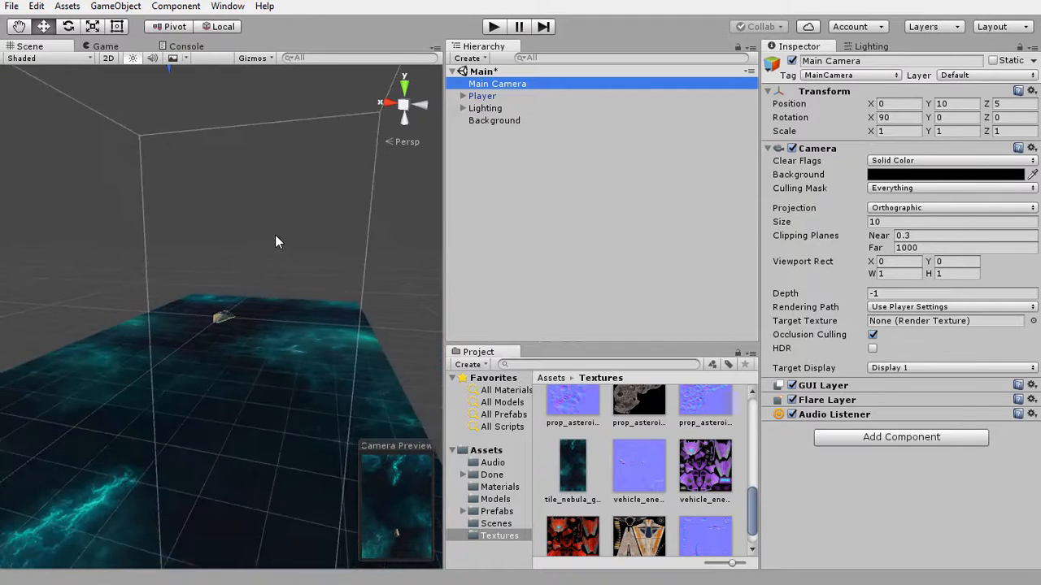
{"action": "scroll", "coordinate": [273, 236], "scroll_direction": "down", "scroll_amount": 8}
{"action": "middle_click_drag", "start_coordinate": [257, 417], "coordinate": [259, 352]}
{"action": "scroll", "coordinate": [258, 350], "scroll_direction": "down", "scroll_amount": 3}
{"action": "scroll", "coordinate": [258, 358], "scroll_direction": "down", "scroll_amount": 5}
{"action": "middle_click_drag", "start_coordinate": [263, 413], "coordinate": [263, 73]}
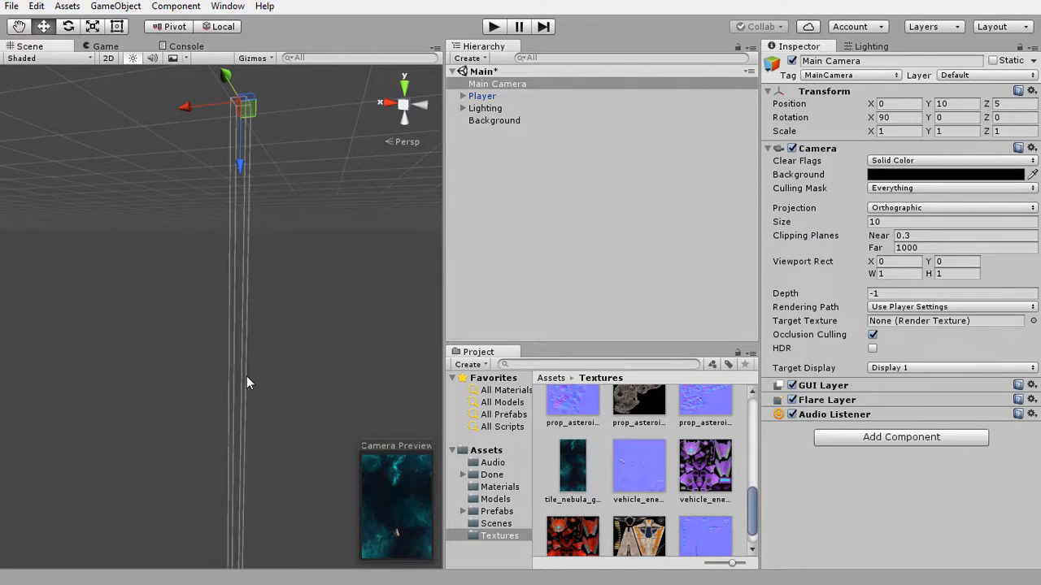
{"action": "scroll", "coordinate": [247, 375], "scroll_direction": "up", "scroll_amount": 3}
{"action": "double_click", "coordinate": [494, 84]}
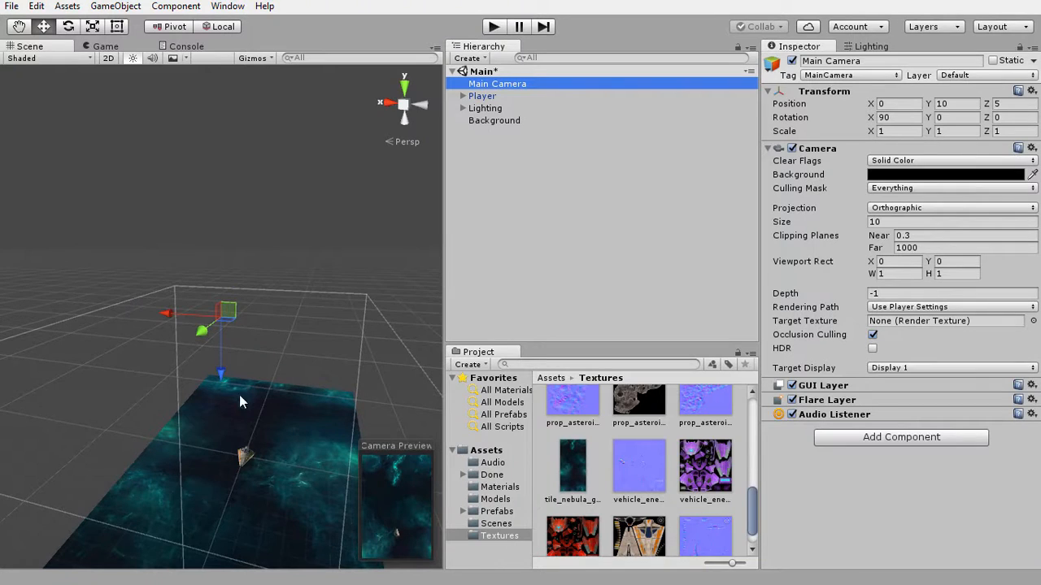
{"action": "scroll", "coordinate": [248, 398], "scroll_direction": "down", "scroll_amount": 5}
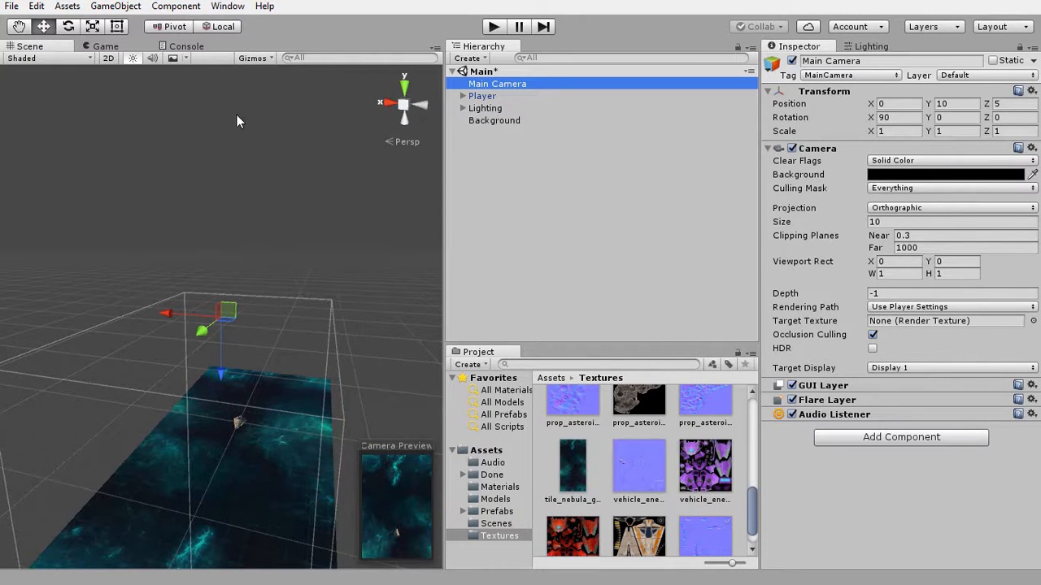
Set the Background quad's Y position to -10 and check its spacing below the player ship in the Scene view.
{"action": "left_click", "coordinate": [494, 121]}
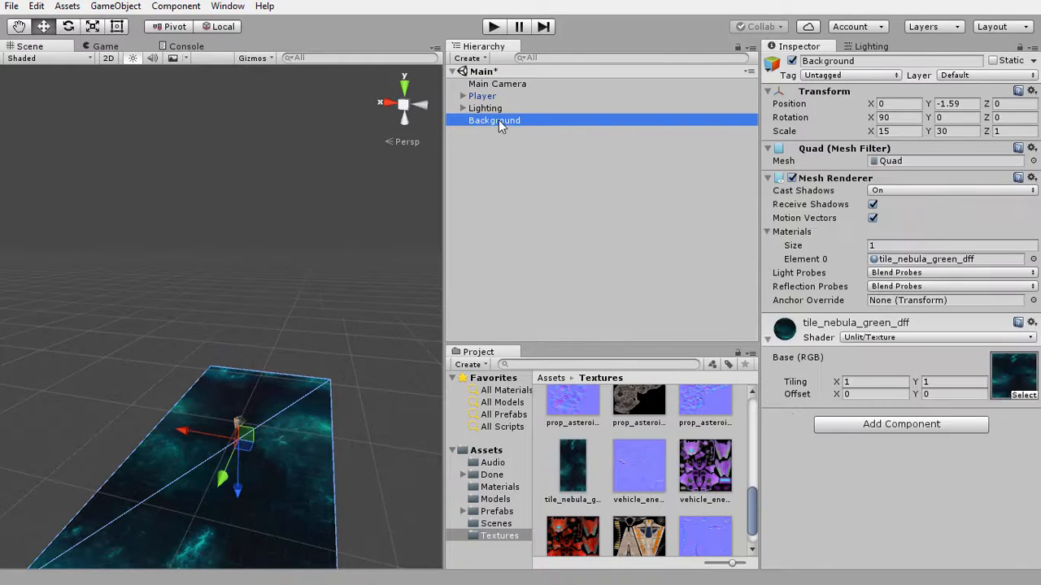
{"action": "left_click", "coordinate": [103, 47]}
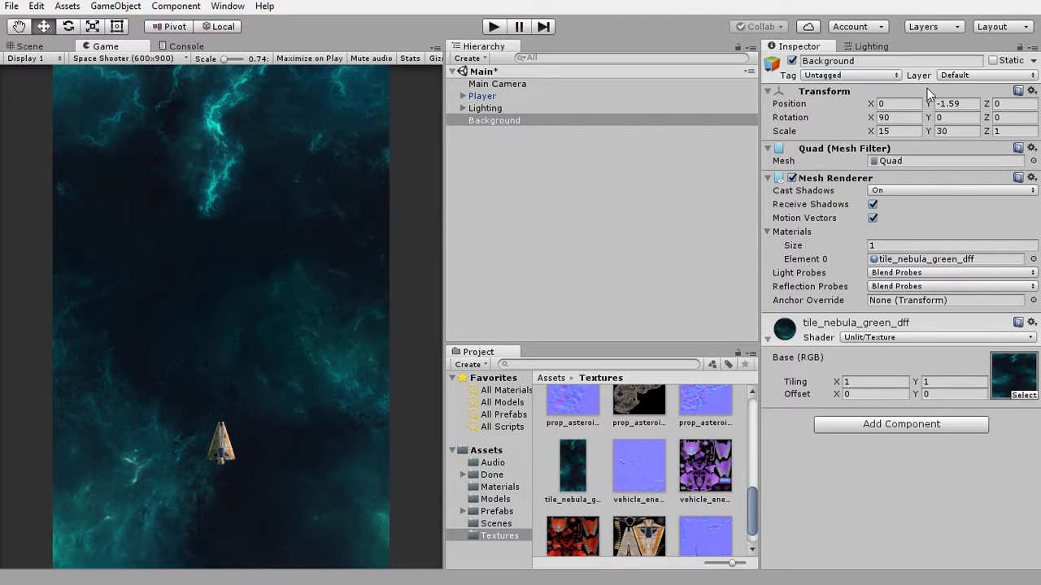
{"action": "left_click_drag", "start_coordinate": [928, 104], "coordinate": [235, 164]}
{"action": "type", "text": "-10"}
{"action": "left_click", "coordinate": [27, 47]}
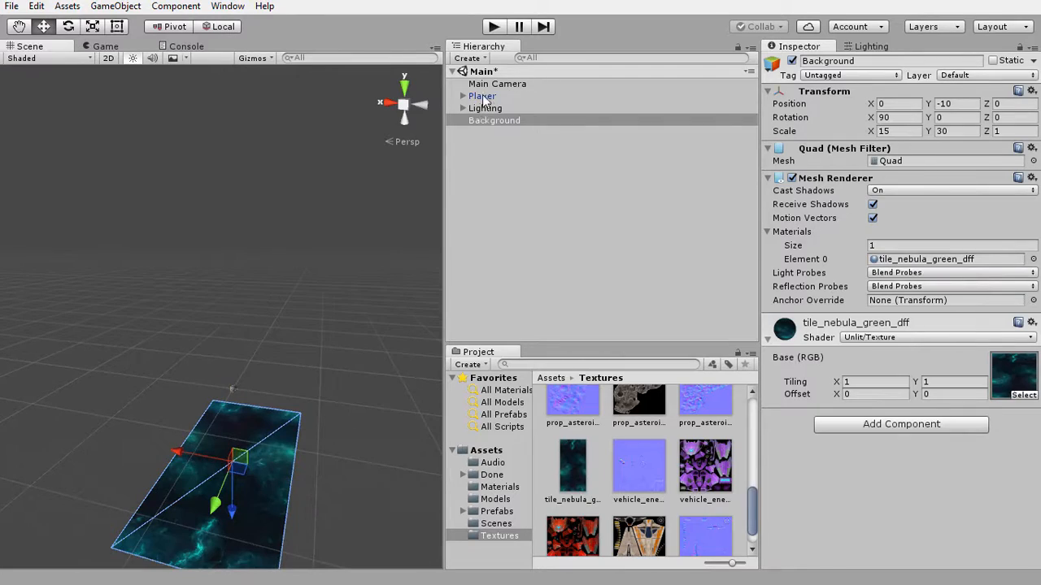
{"action": "double_click", "coordinate": [482, 96]}
{"action": "left_click_drag", "start_coordinate": [307, 274], "coordinate": [164, 320], "text": "alt"}
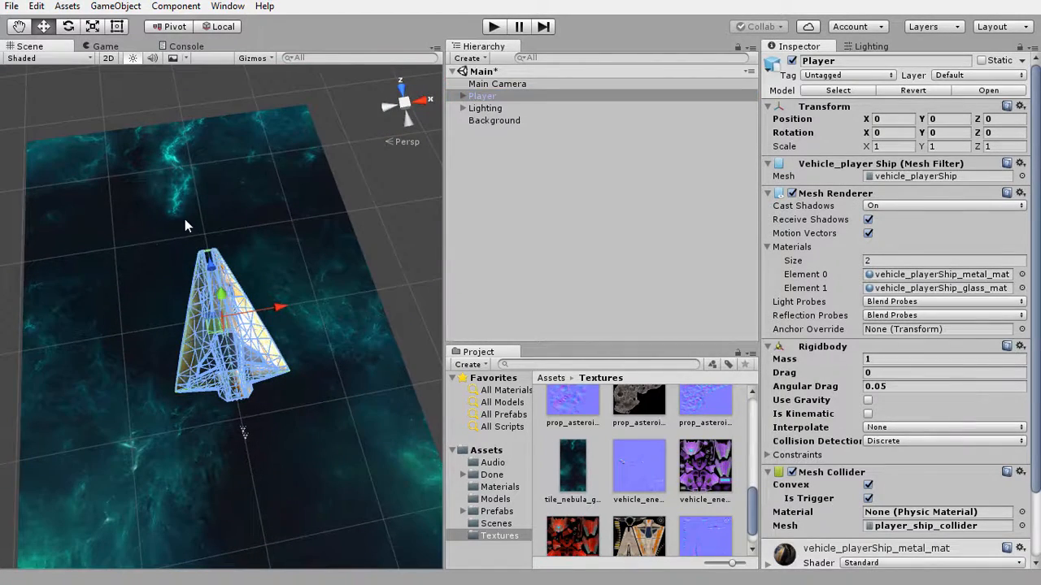
{"action": "left_click", "coordinate": [167, 240]}
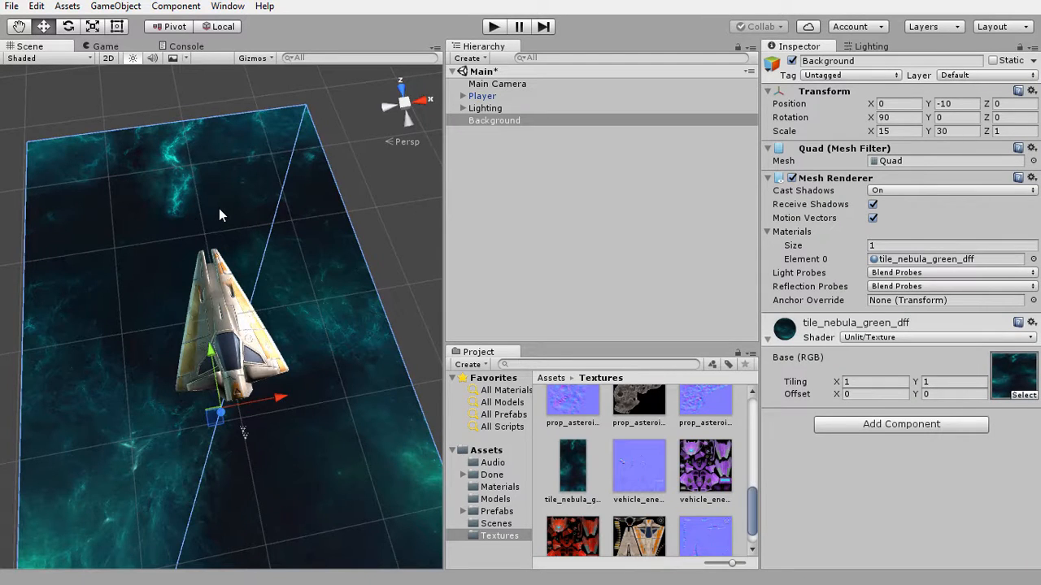
{"action": "left_click", "coordinate": [522, 201]}
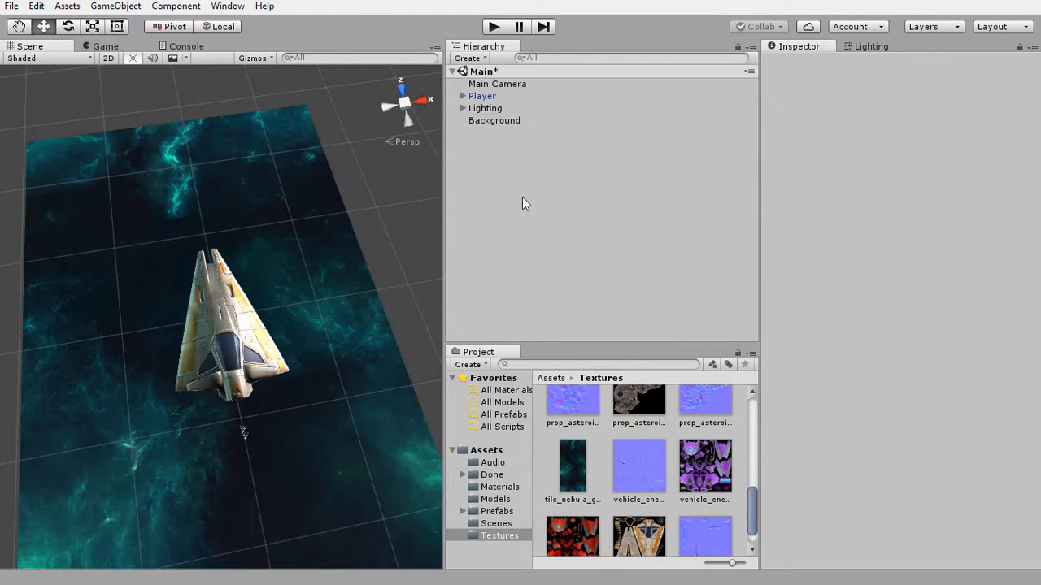
Save the Main scene and the project.
{"action": "left_click", "coordinate": [13, 7]}
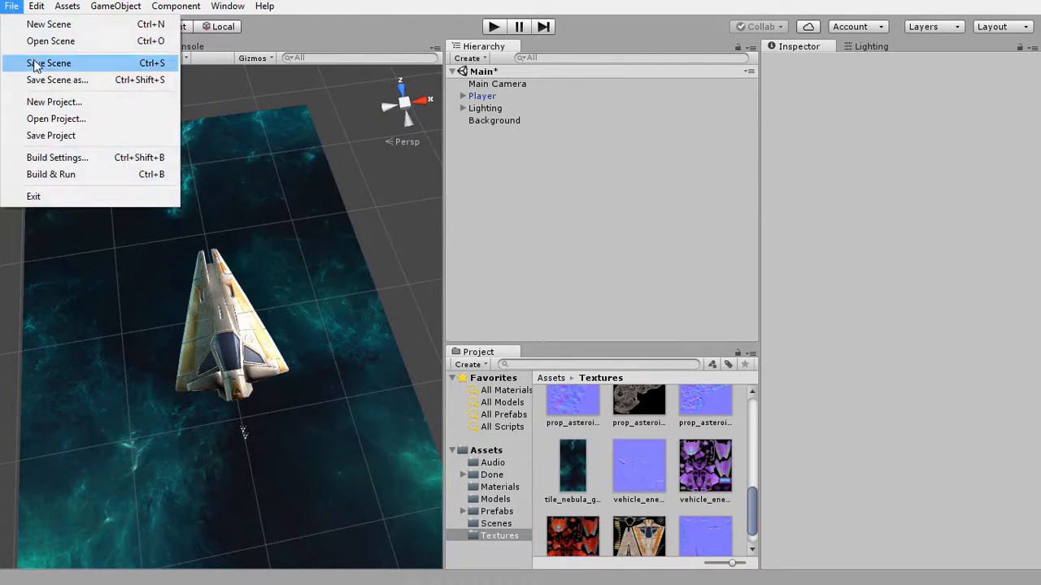
{"action": "left_click", "coordinate": [33, 63]}
{"action": "left_click", "coordinate": [12, 7]}
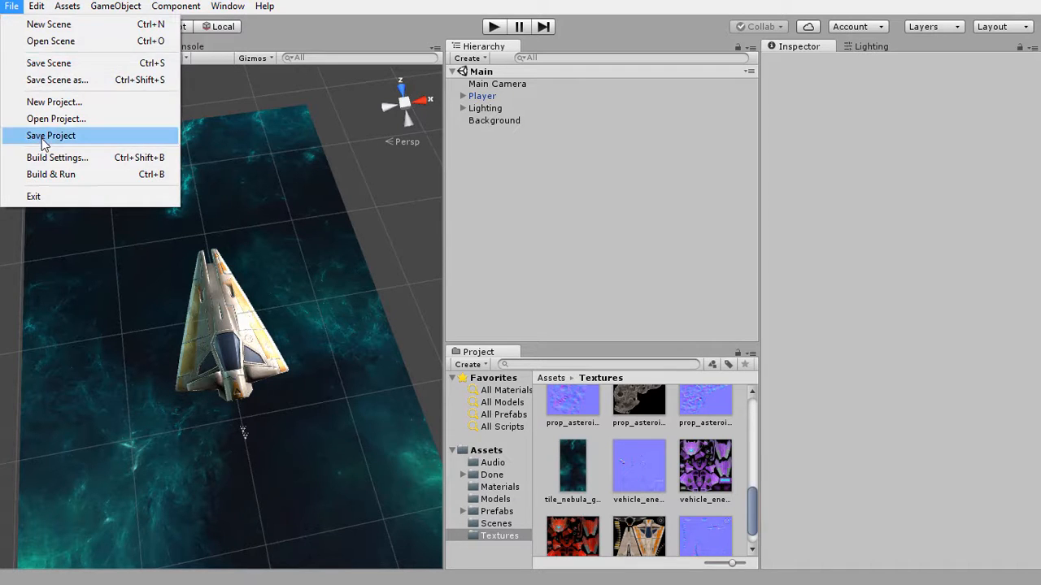
{"action": "left_click", "coordinate": [41, 135]}
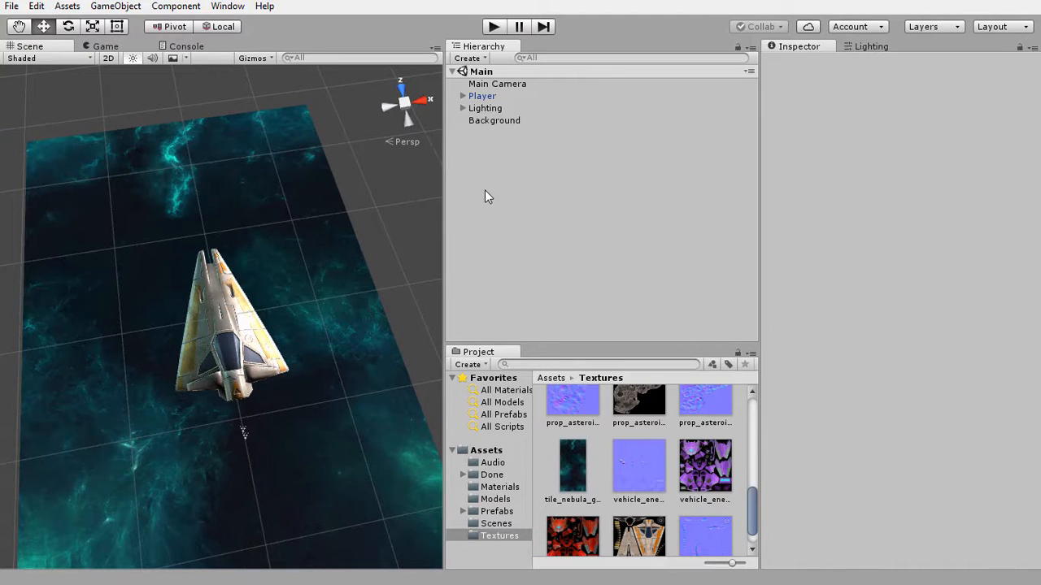